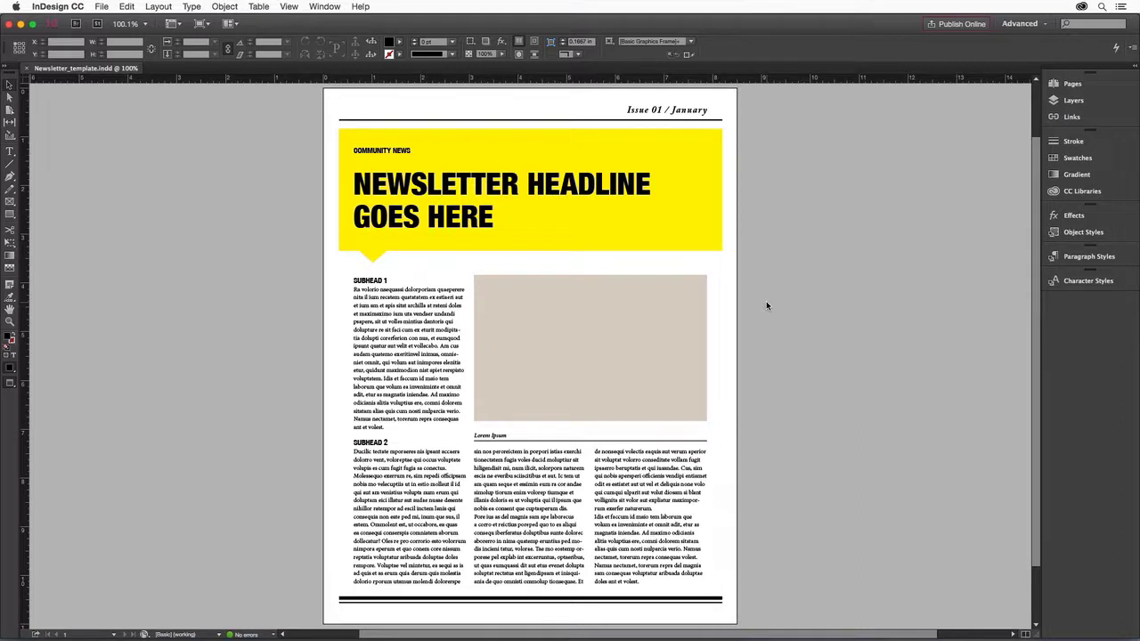
Inspect the layout: check the headline frame, toggle preview mode, and glance at paragraph styles
left_click(715, 234)
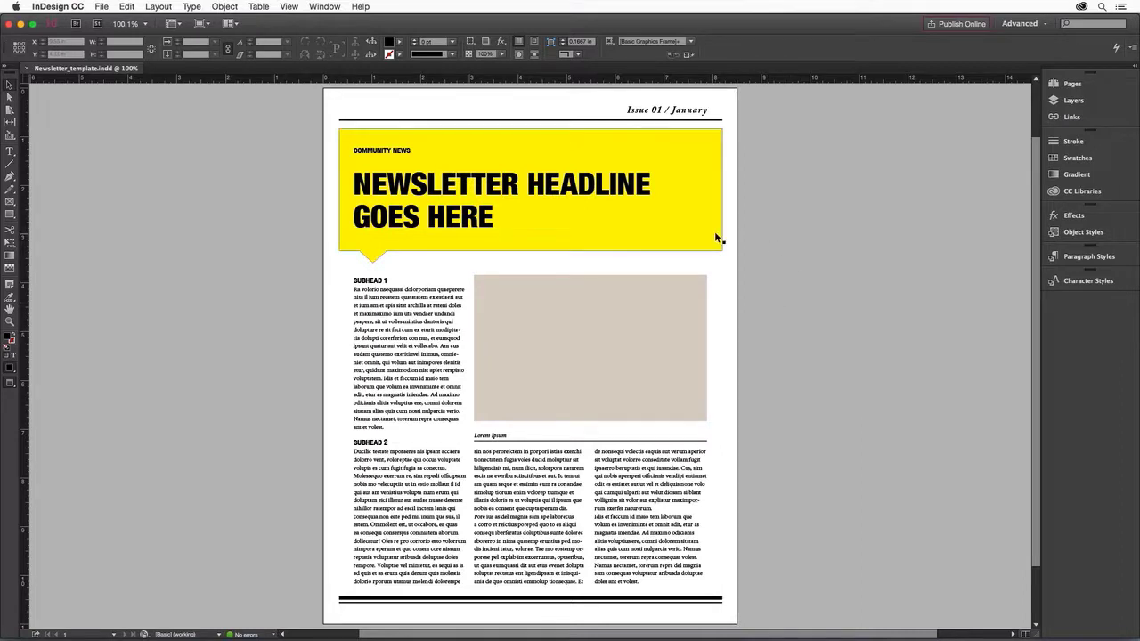
left_click(748, 243)
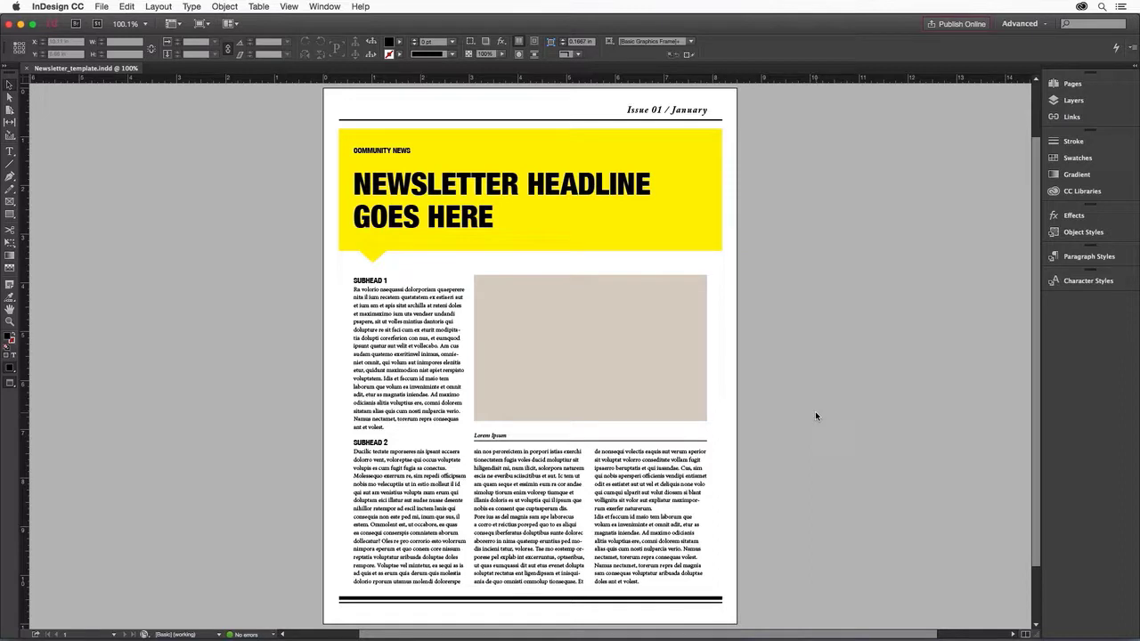
key("w")
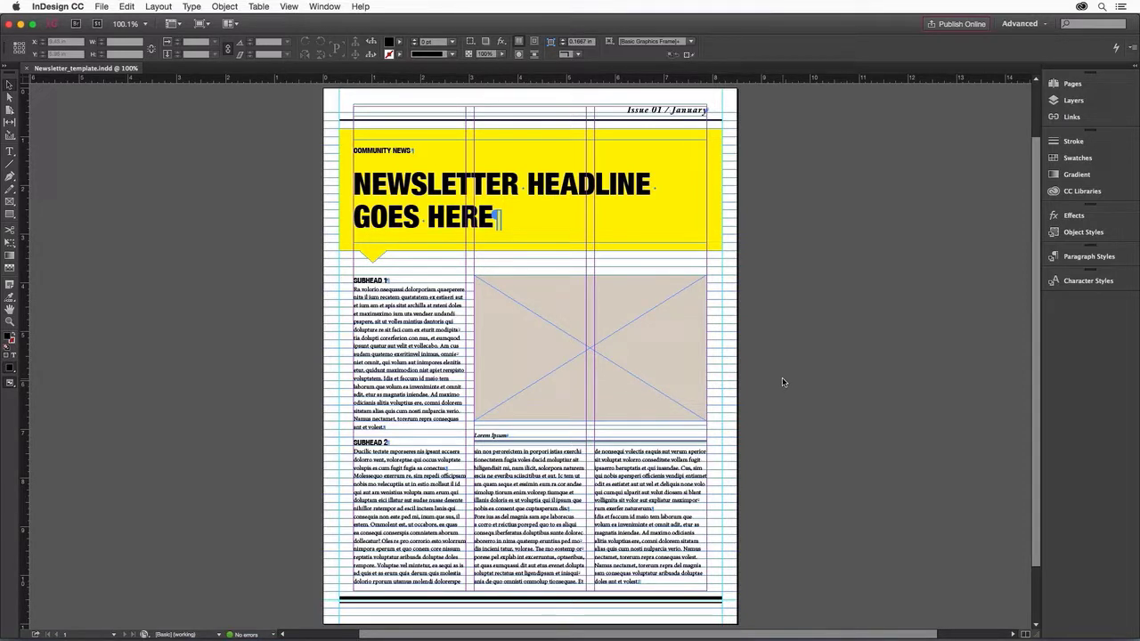
key("w")
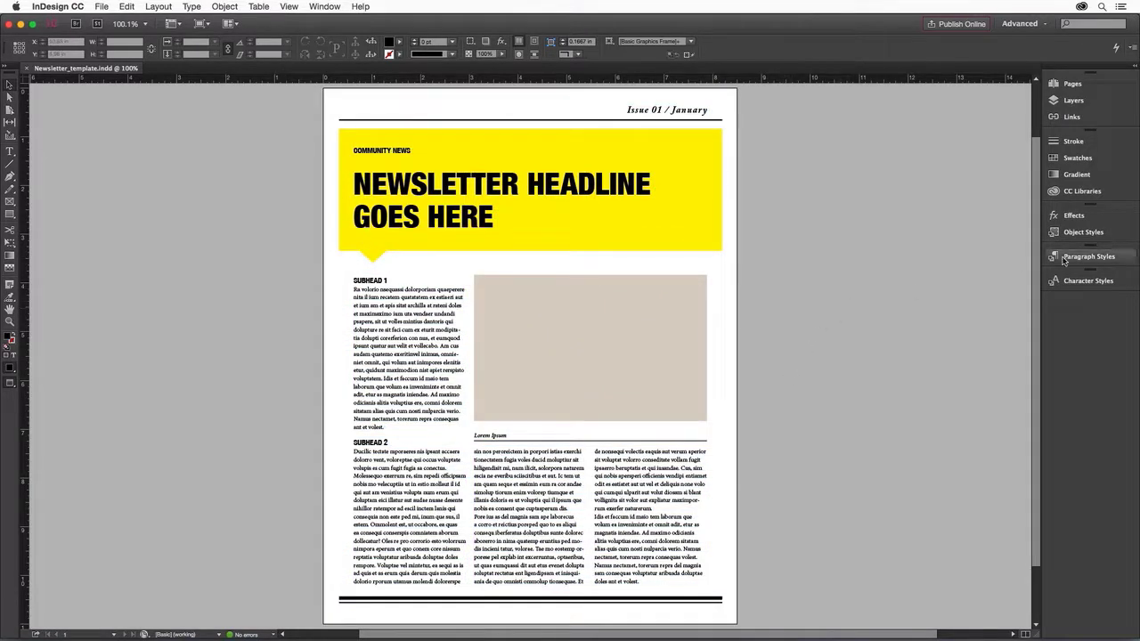
left_click(1088, 256)
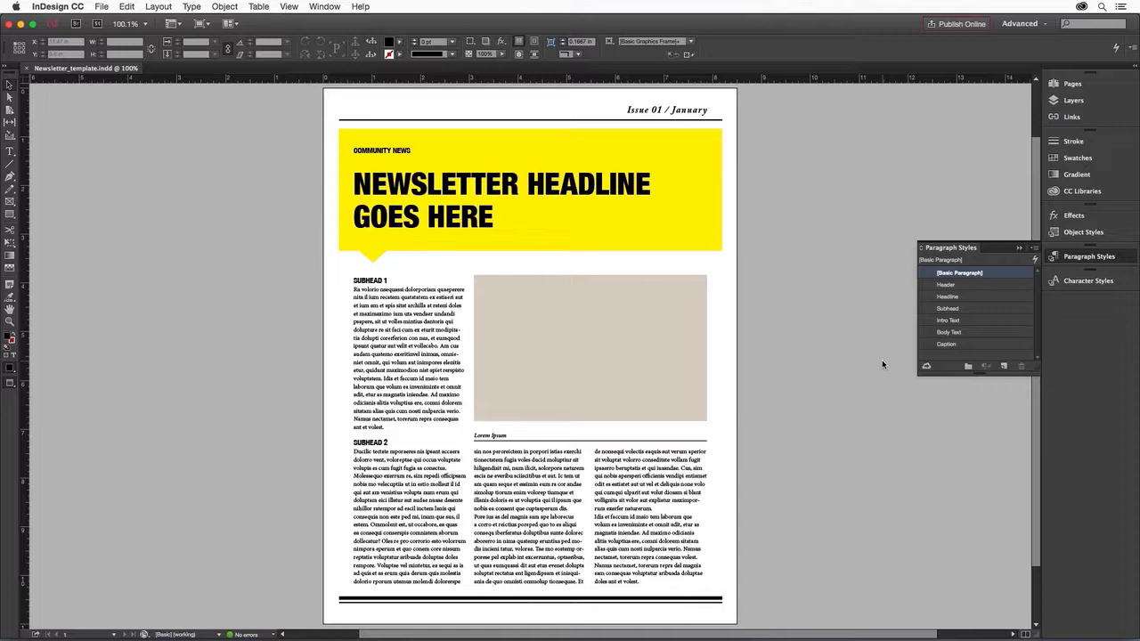
left_click(1077, 259)
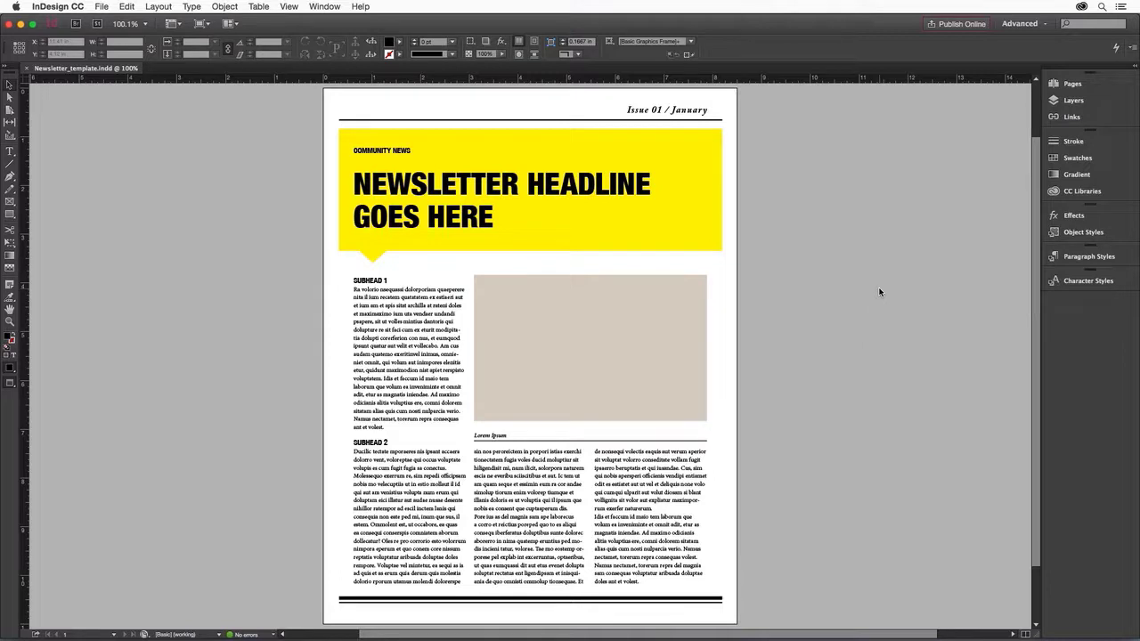
Search Adobe Stock for 'painting art class' and save a result's preview to My Library
left_click(1079, 191)
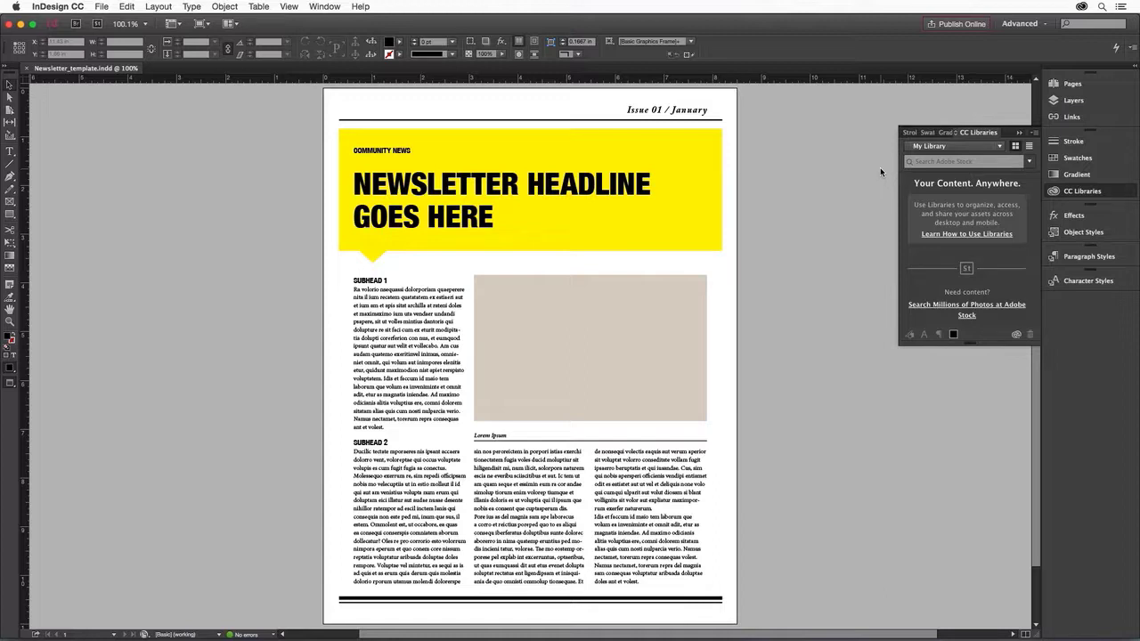
left_click(922, 161)
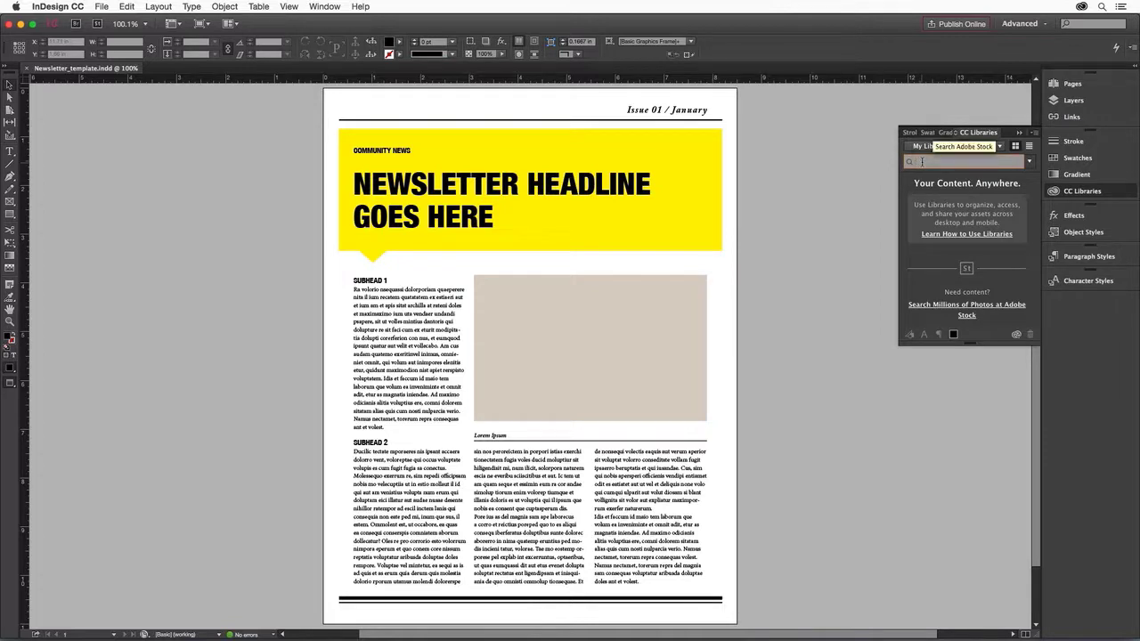
type("painting art")
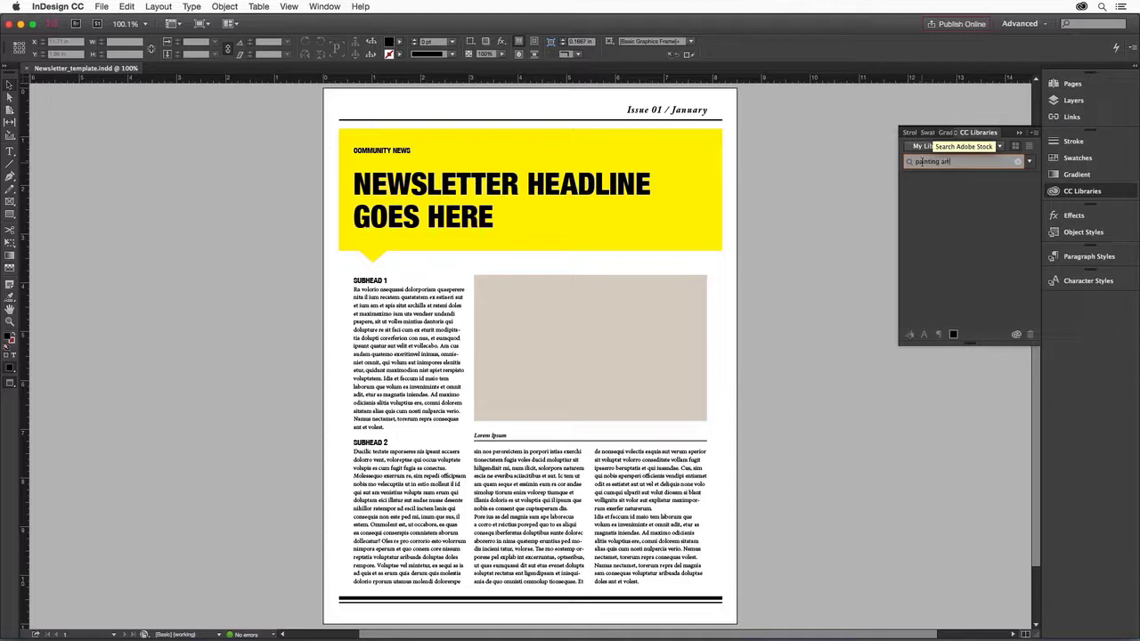
type(" class")
key("Return")
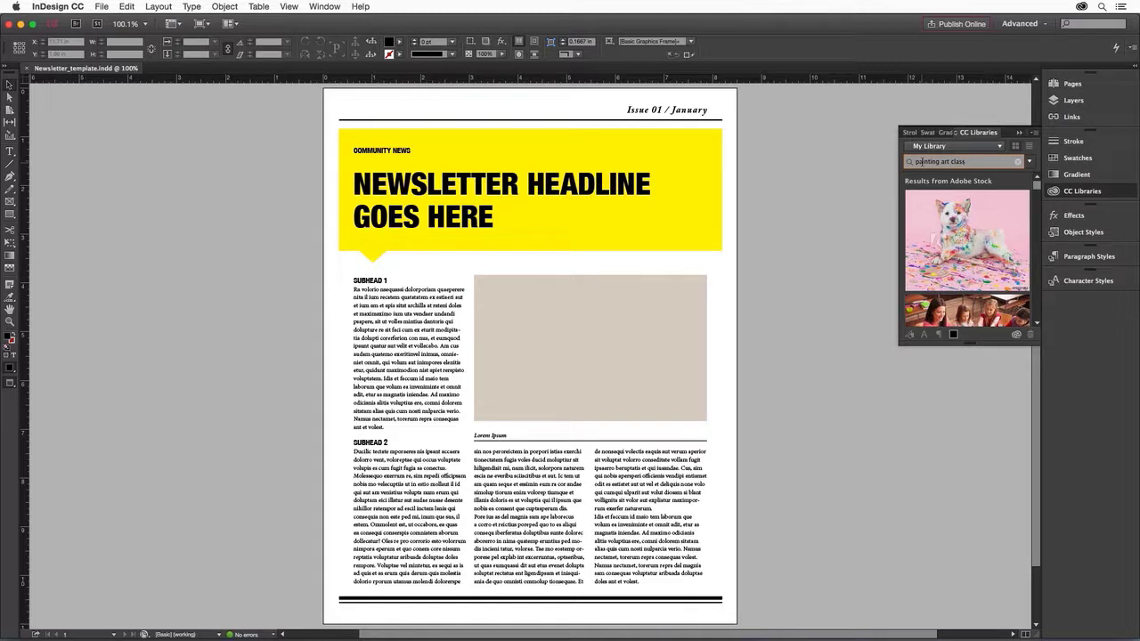
left_click_drag(1036, 188, 1036, 198)
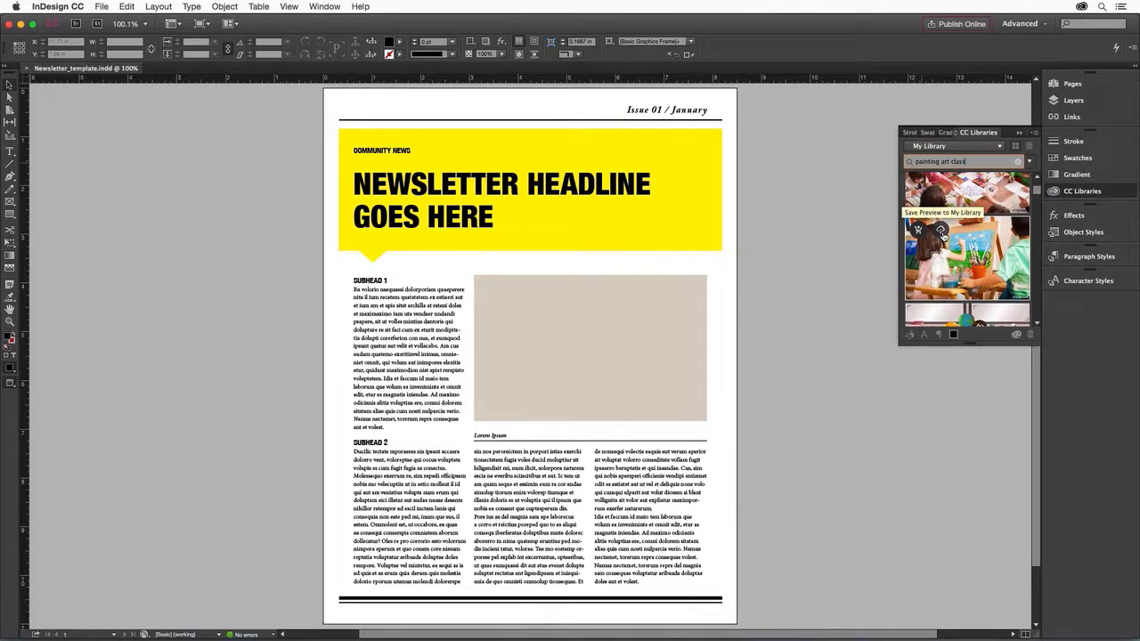
left_click(942, 231)
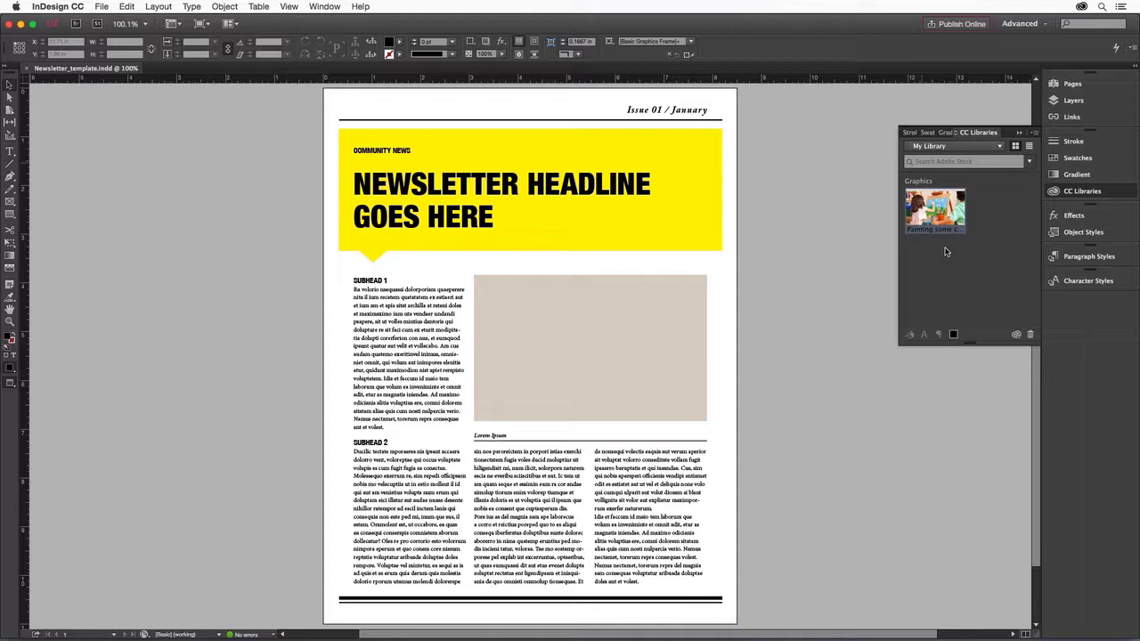
Drop the saved art-class photo into the empty picture frame and set it to Fill Frame Proportionally
mouse_move(945, 221)
left_mouse_down()
mouse_move(754, 294)
mouse_move(584, 325)
left_mouse_up()
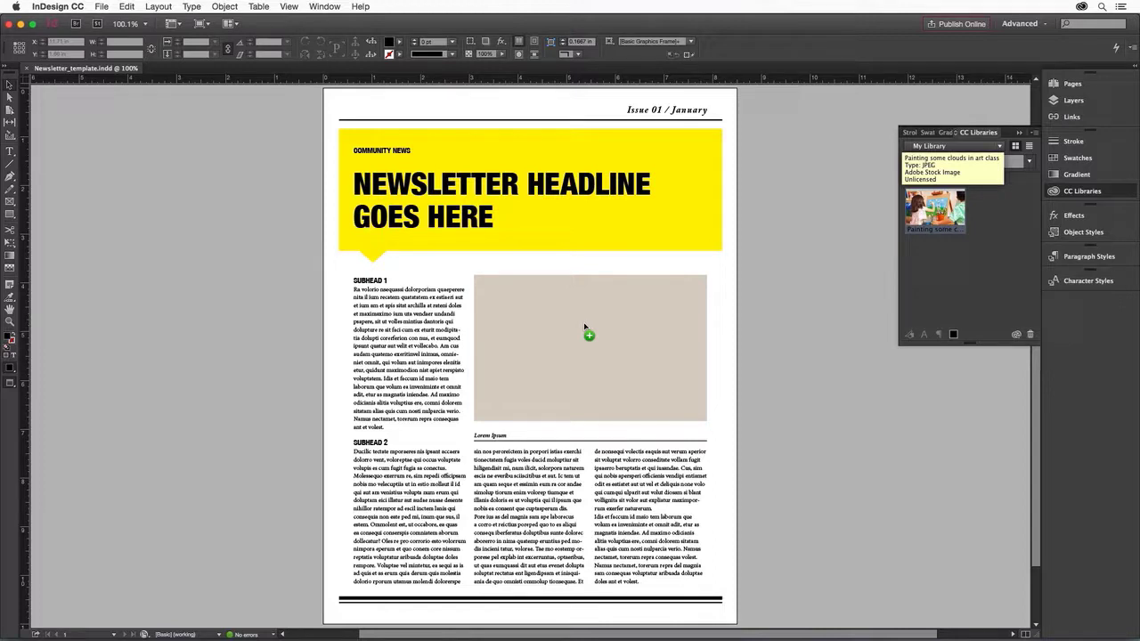
left_click_drag(584, 326, 583, 324)
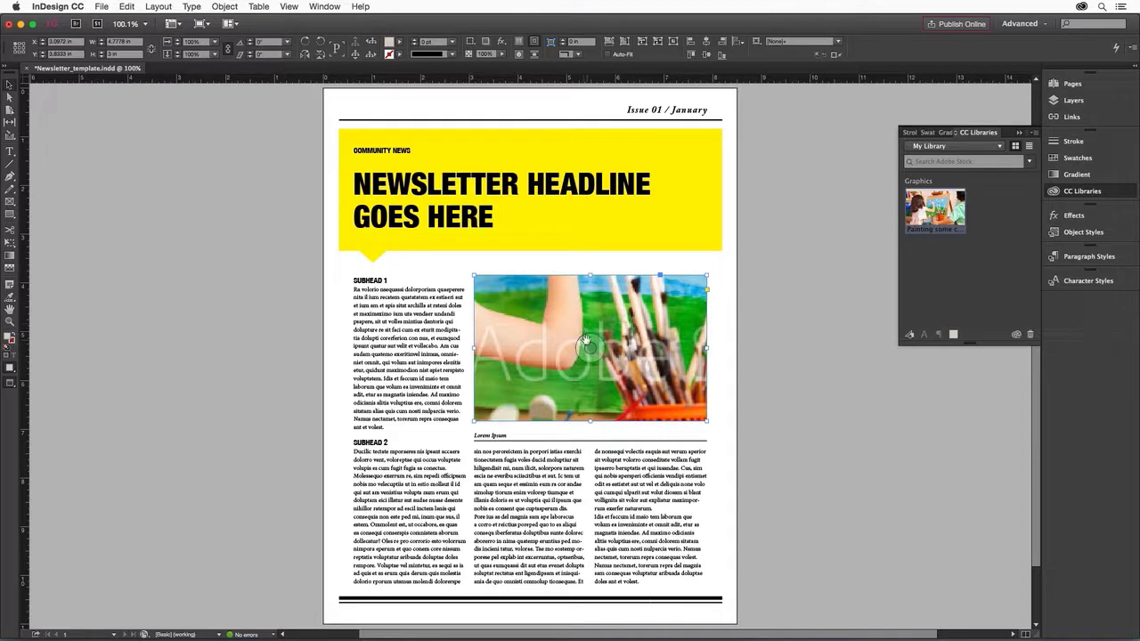
left_click_drag(586, 341, 587, 344)
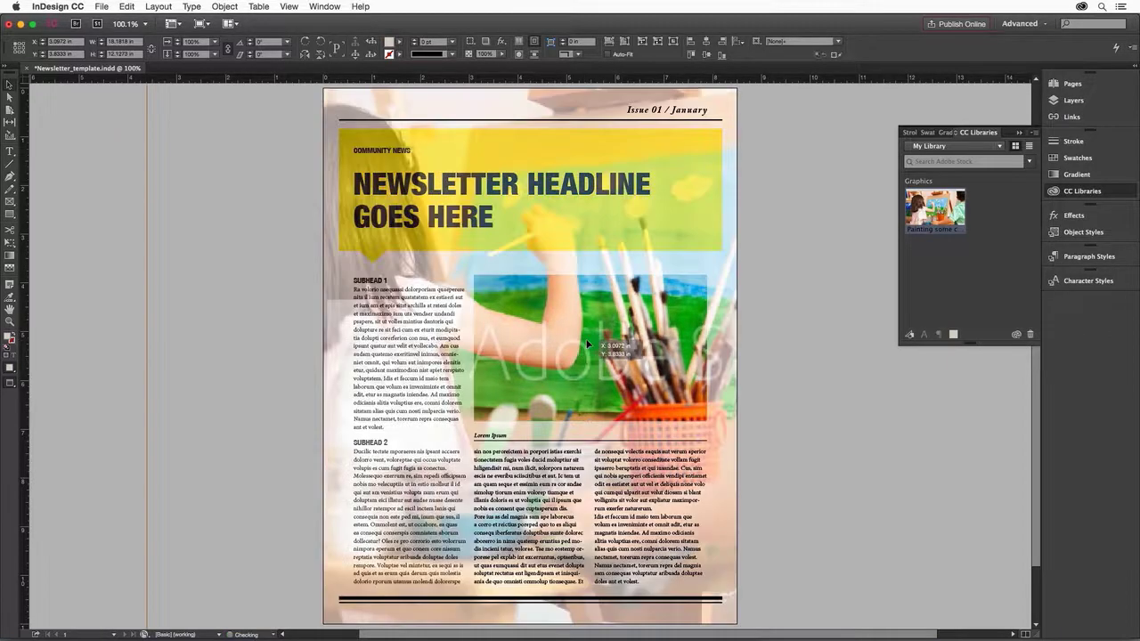
left_click_drag(588, 344, 587, 342)
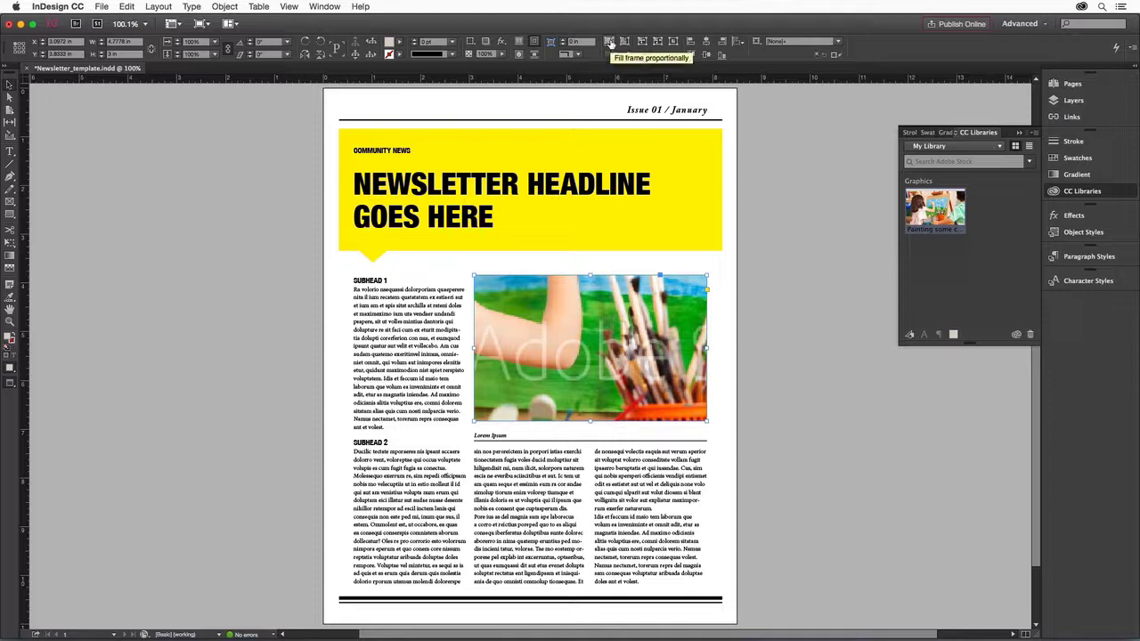
left_click(610, 43)
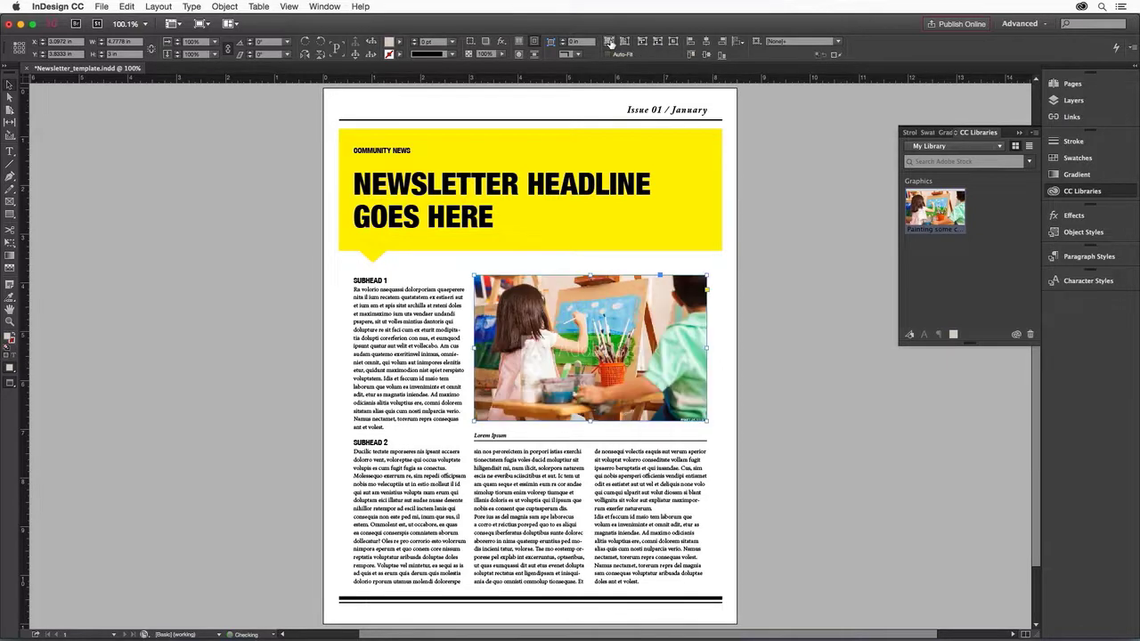
left_click(787, 264)
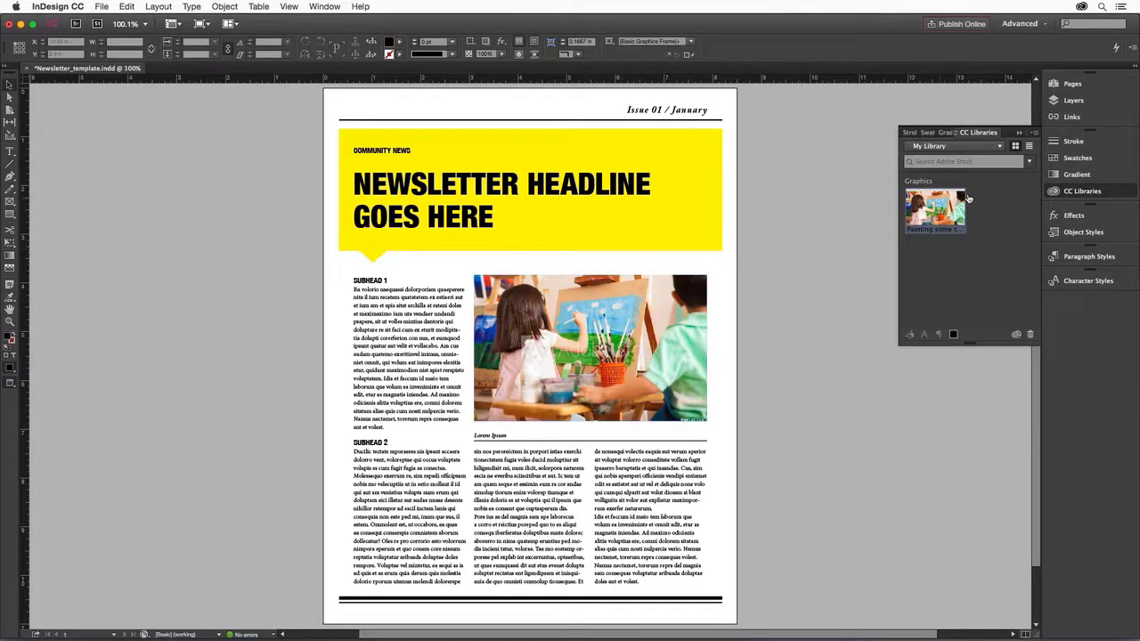
left_click(1082, 191)
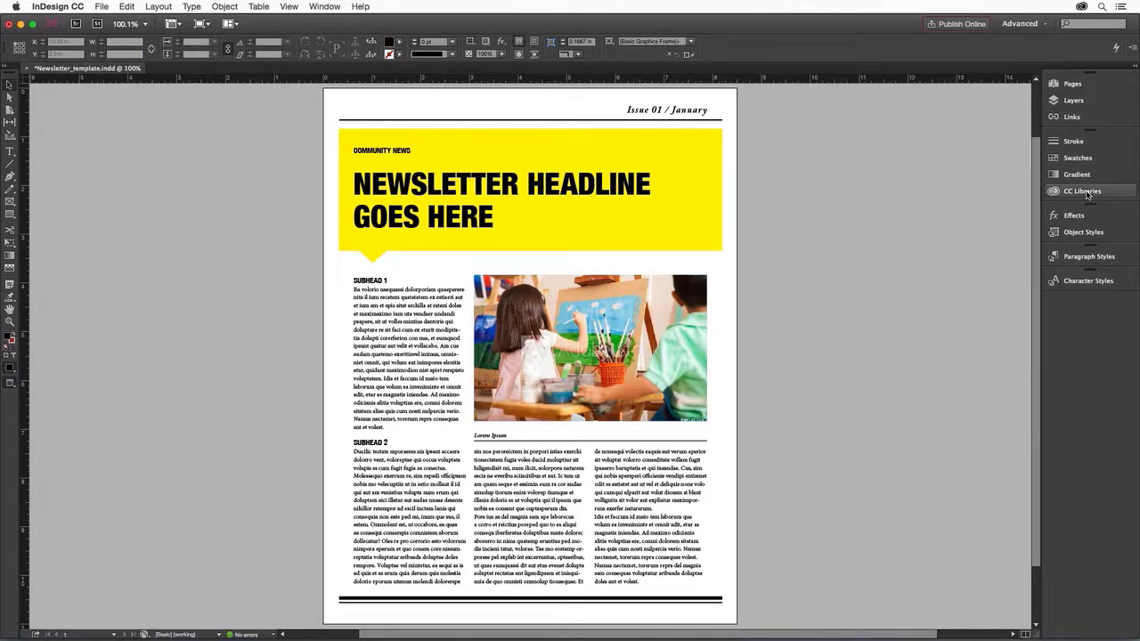
Select the placeholder headline and paste 'GRANDE VALLEY CREATIVITY FOUNDATION' over it
left_click(102, 7)
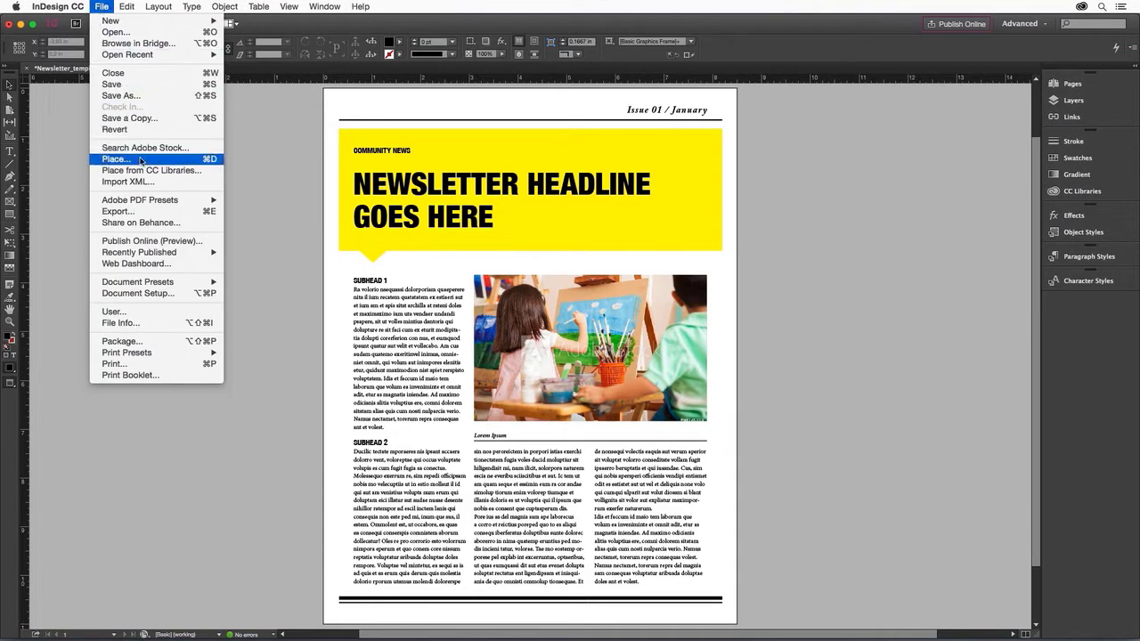
left_click(256, 162)
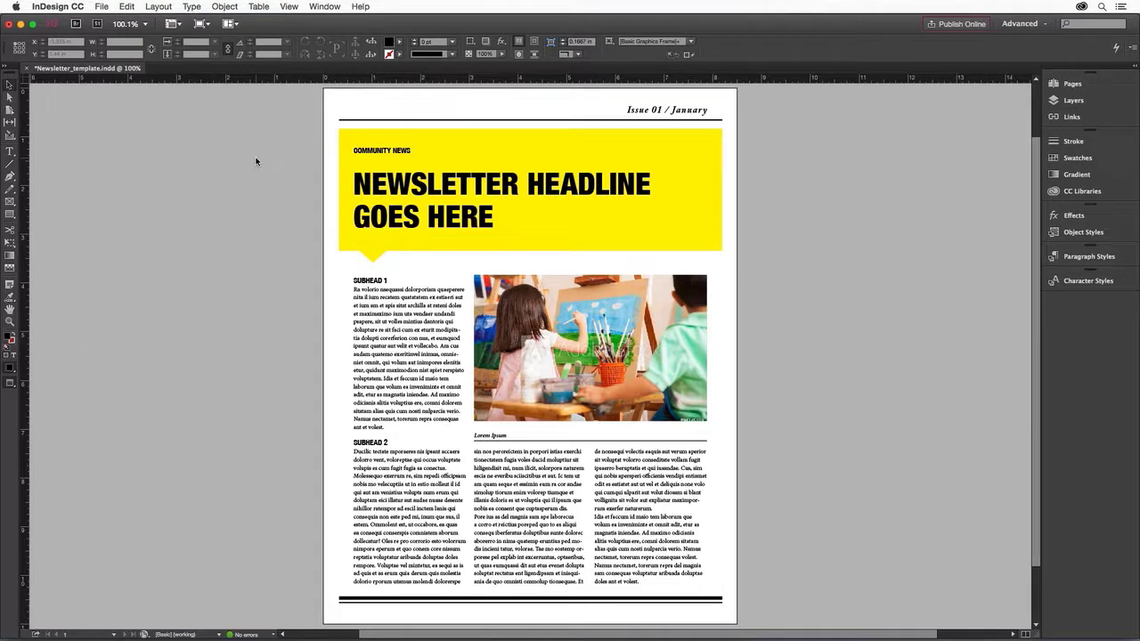
key("t")
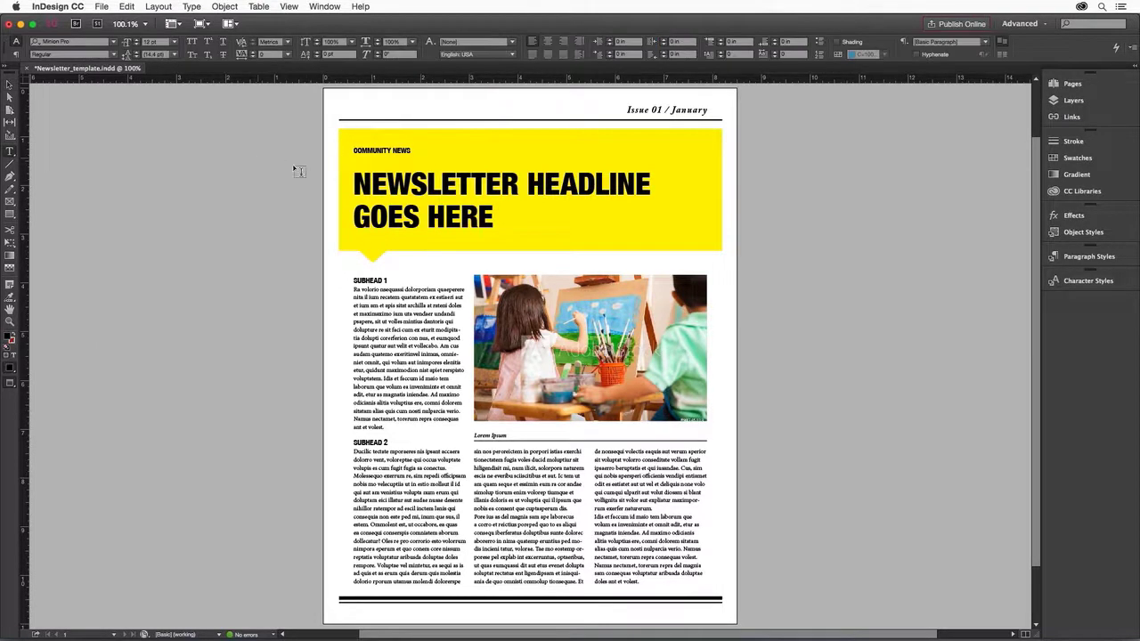
left_click_drag(353, 185, 488, 217)
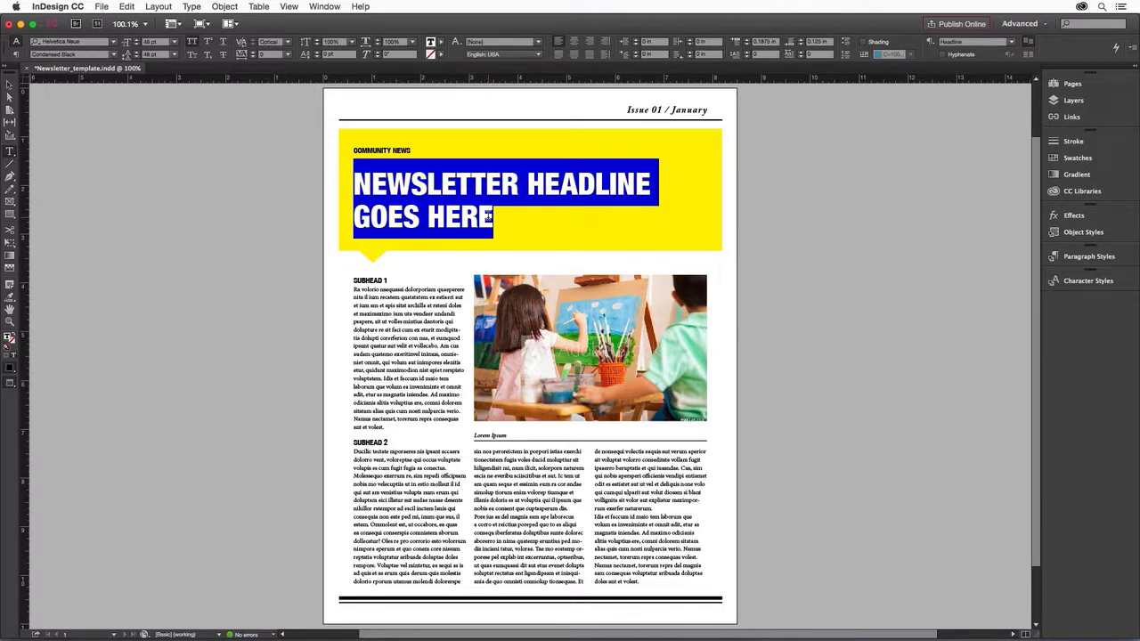
type("GRANDE VALLEY CREATIVITY FOUNDATION")
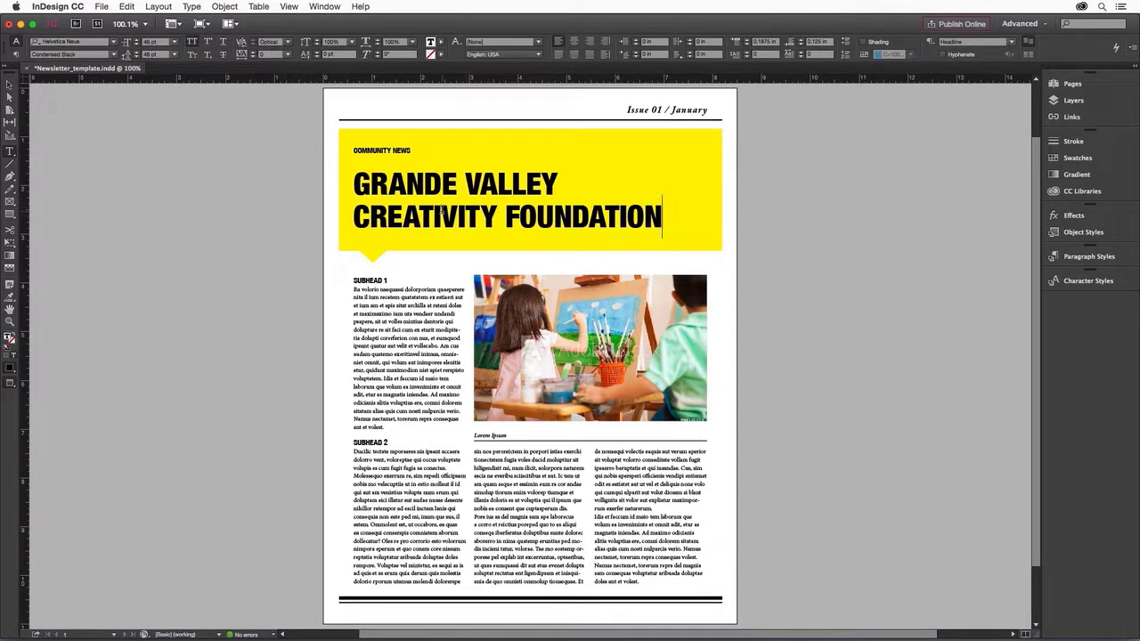
Select the entire placeholder story in the body columns with Cmd+A and delete it
left_click(405, 324)
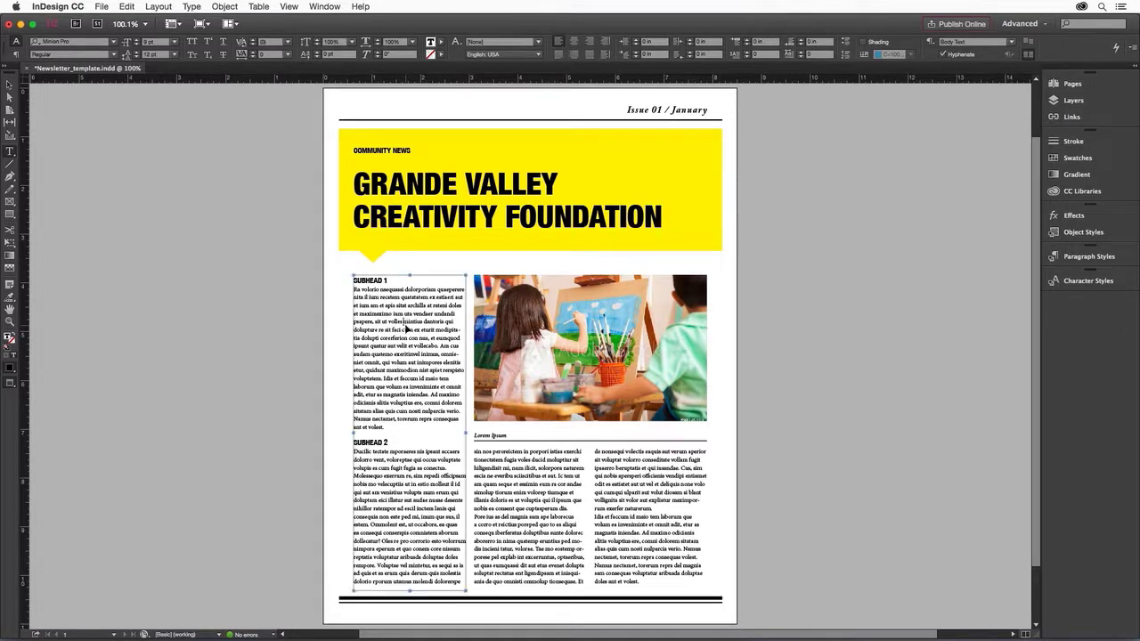
key("super+a")
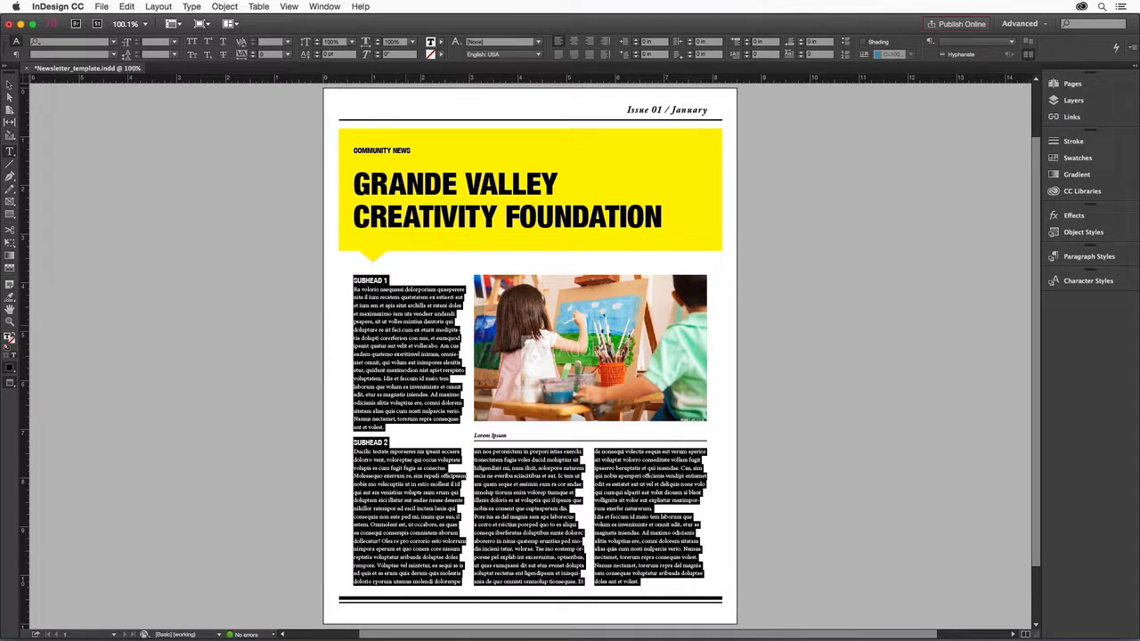
key("BackSpace")
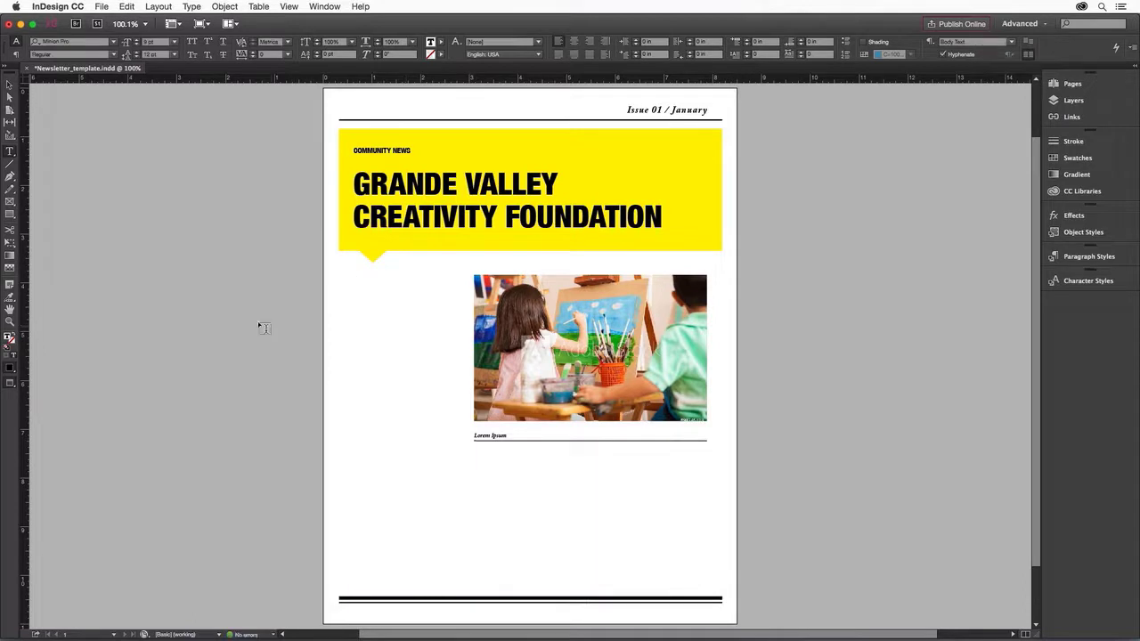
left_click(102, 7)
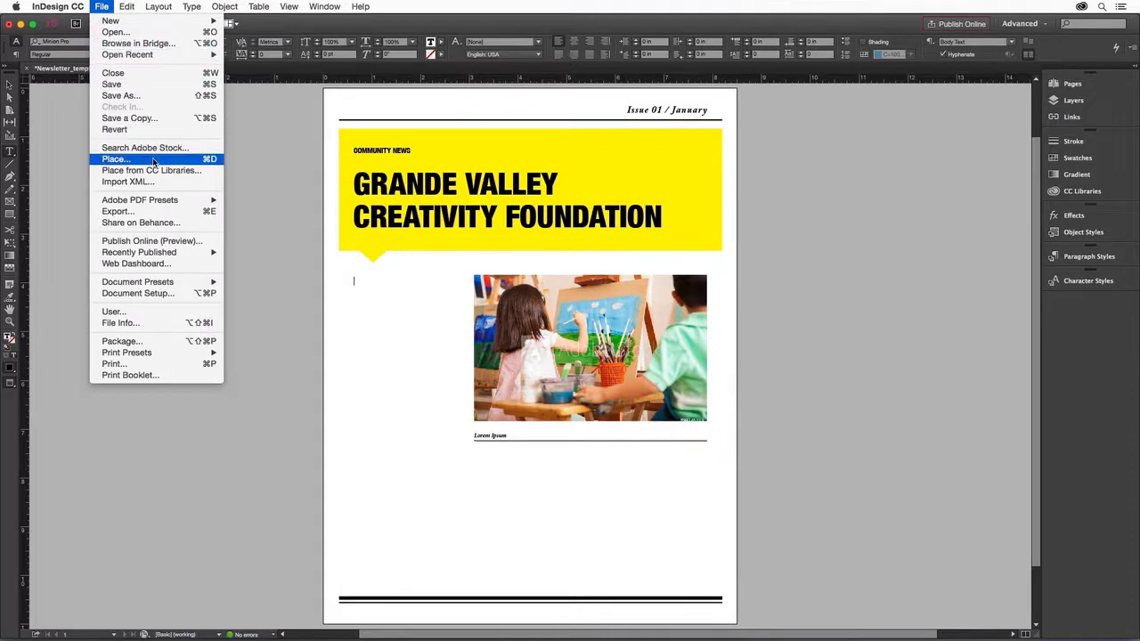
Place Newsletter_article.txt into the body columns and show the Paragraph Styles list
left_click(116, 159)
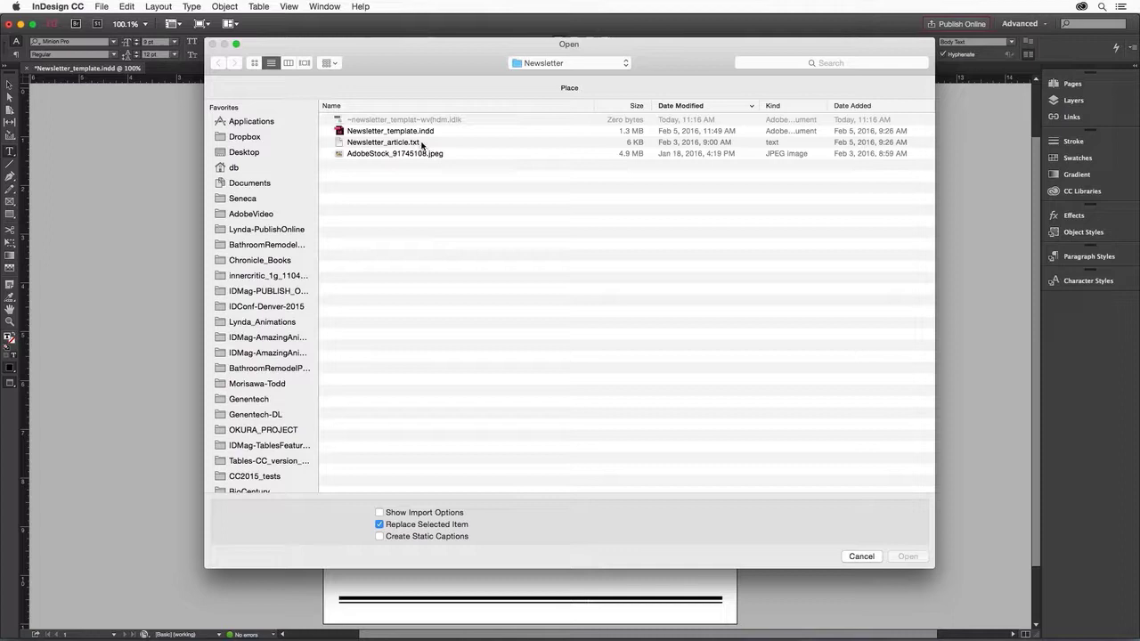
double_click(423, 143)
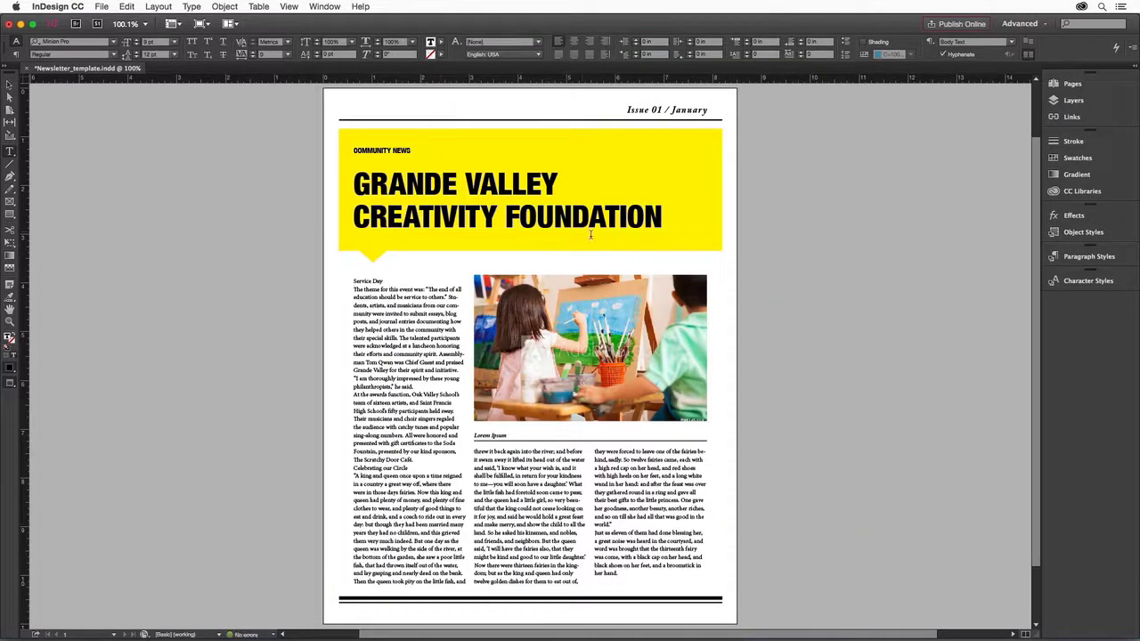
left_click(1071, 261)
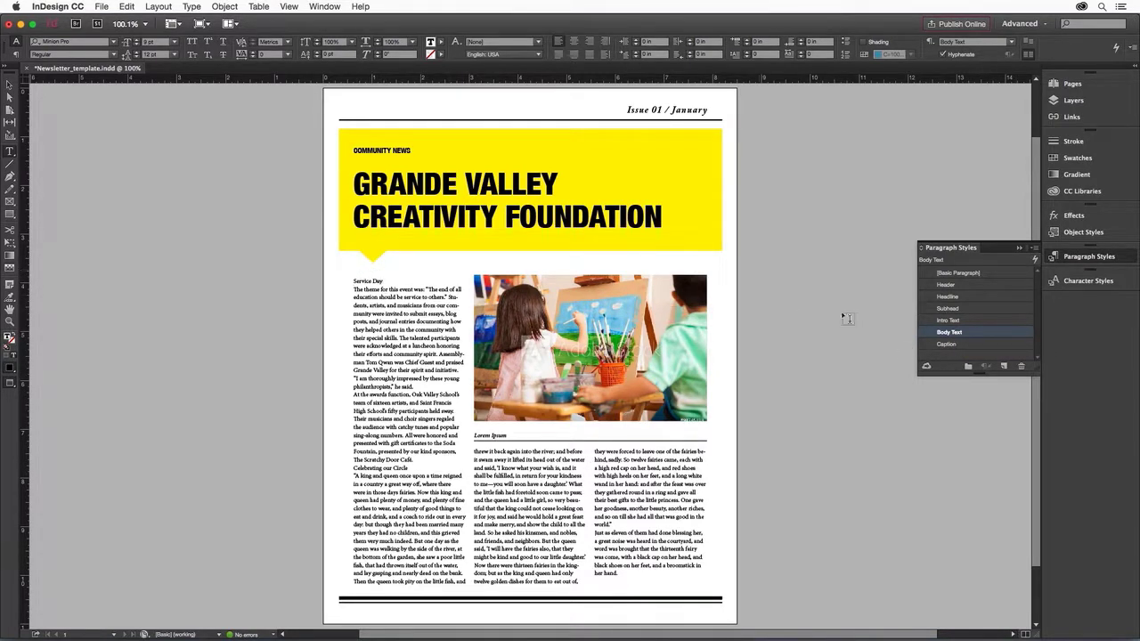
Apply the Subhead paragraph style to the 'Service Day' and 'Celebrating our Circle' headings
left_click(949, 308)
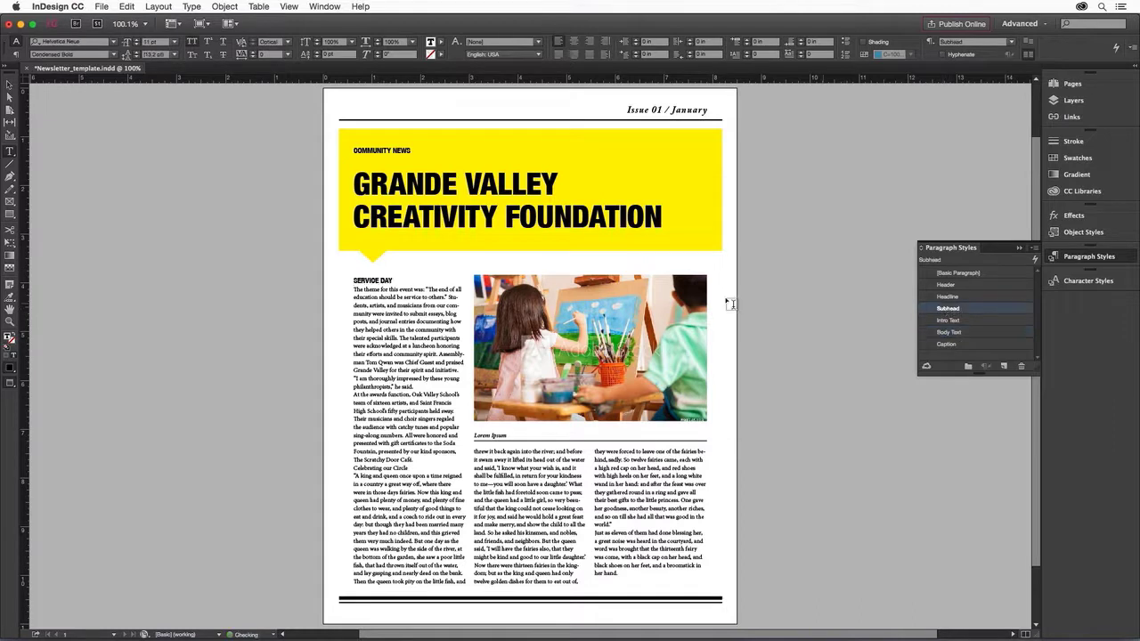
left_click(396, 467)
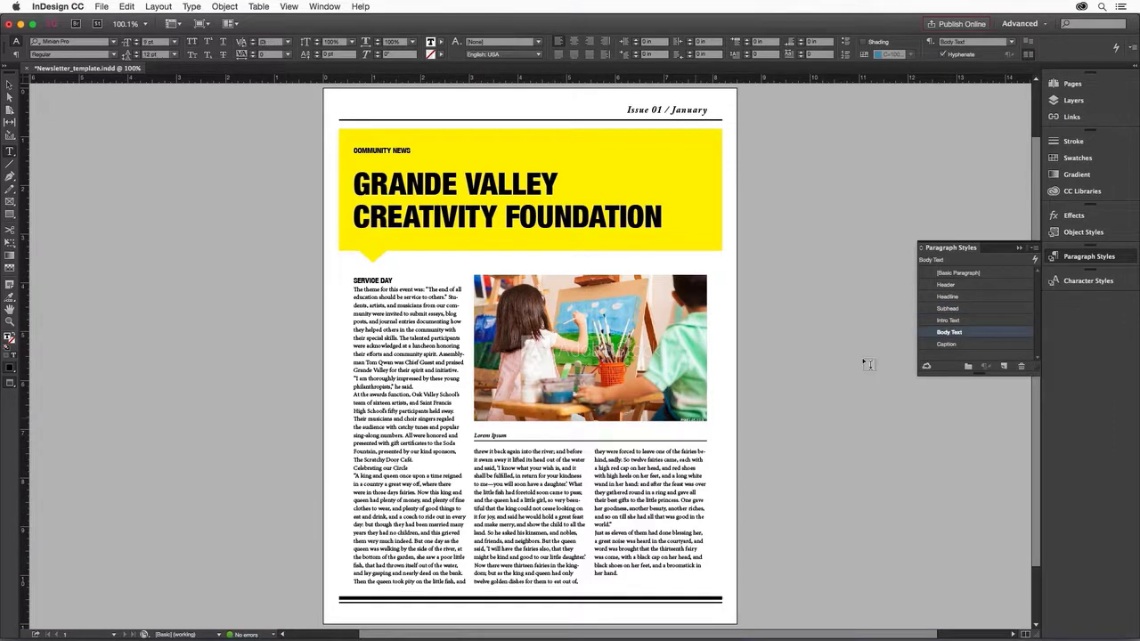
left_click(971, 308)
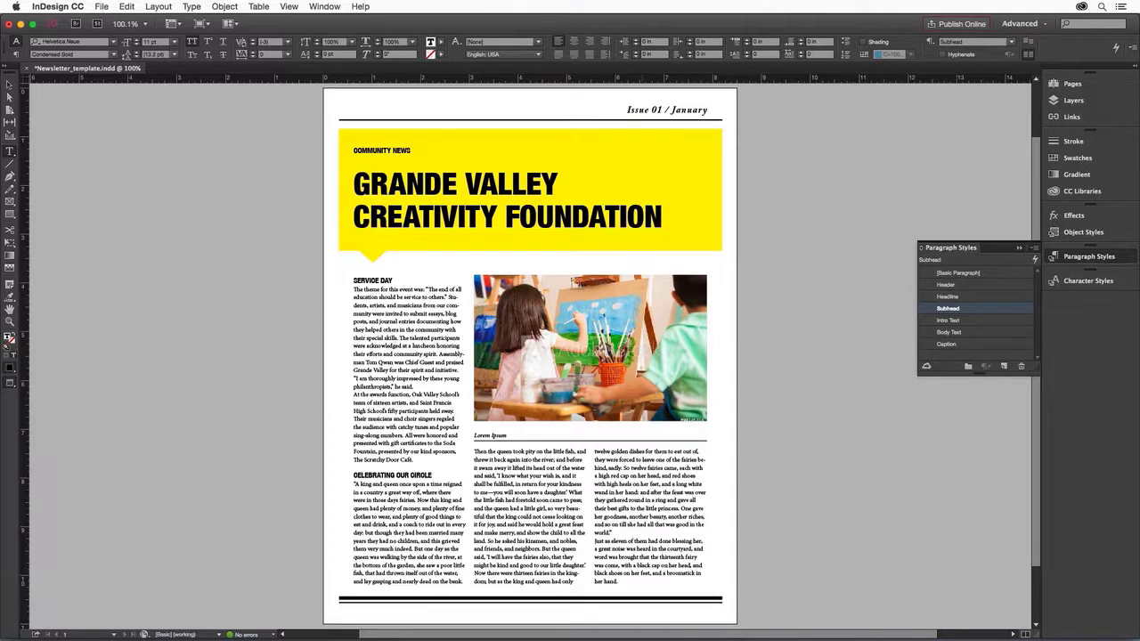
left_click(367, 280)
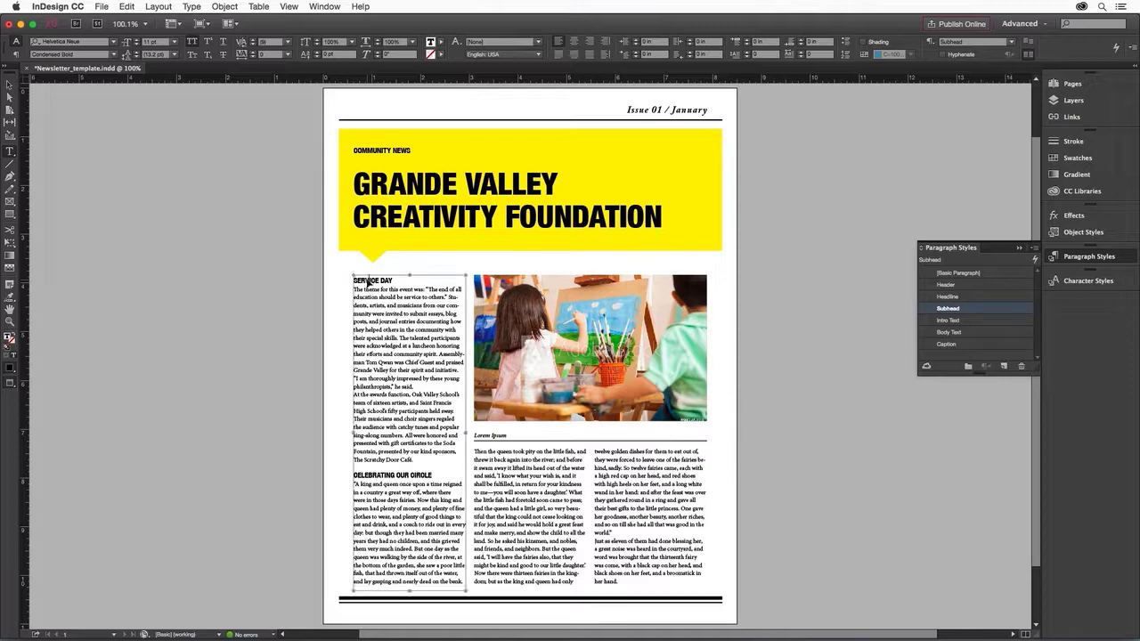
Set the selected SERVICE DAY heading's font to Museo Sans 500
key("super+equal")
key("super+equal")
key("super+equal")
key("super+equal")
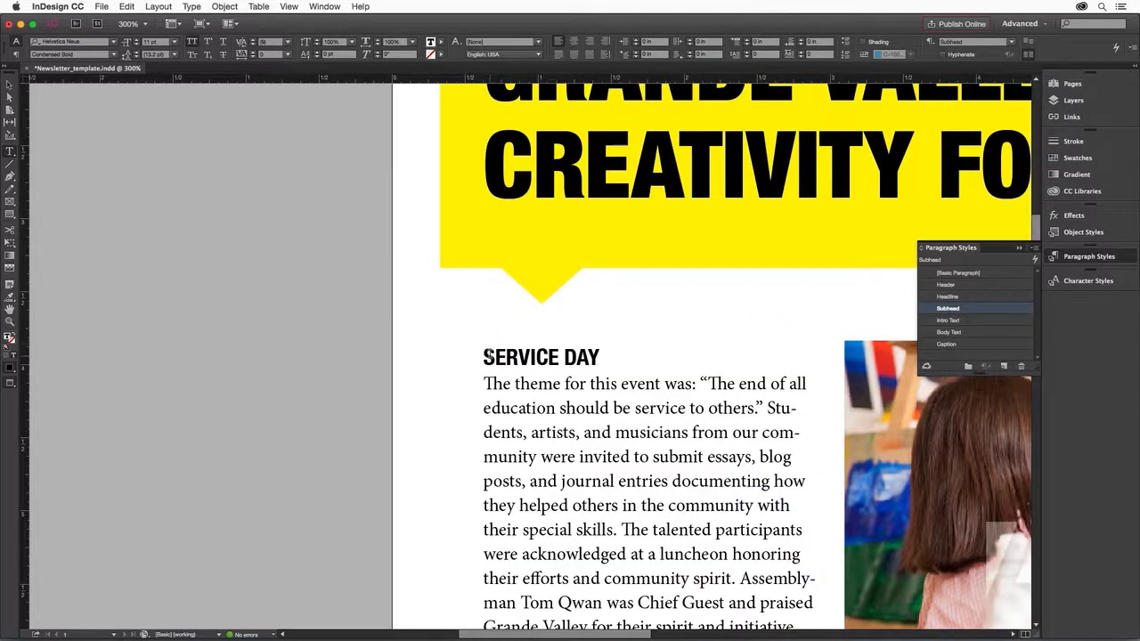
left_click_drag(483, 356, 601, 363)
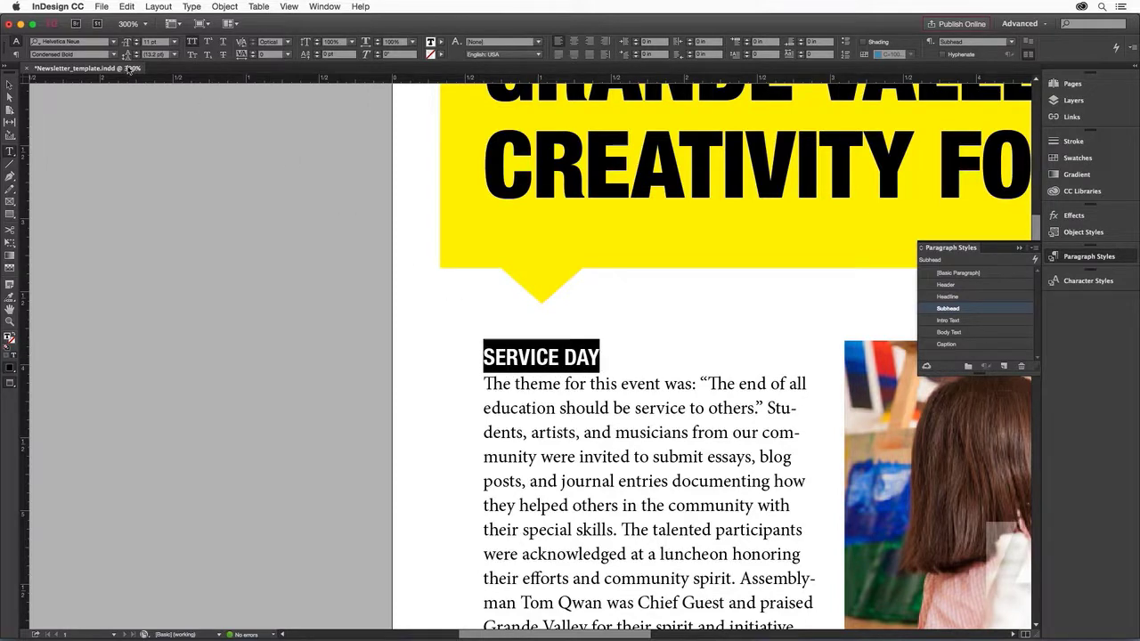
left_click(114, 44)
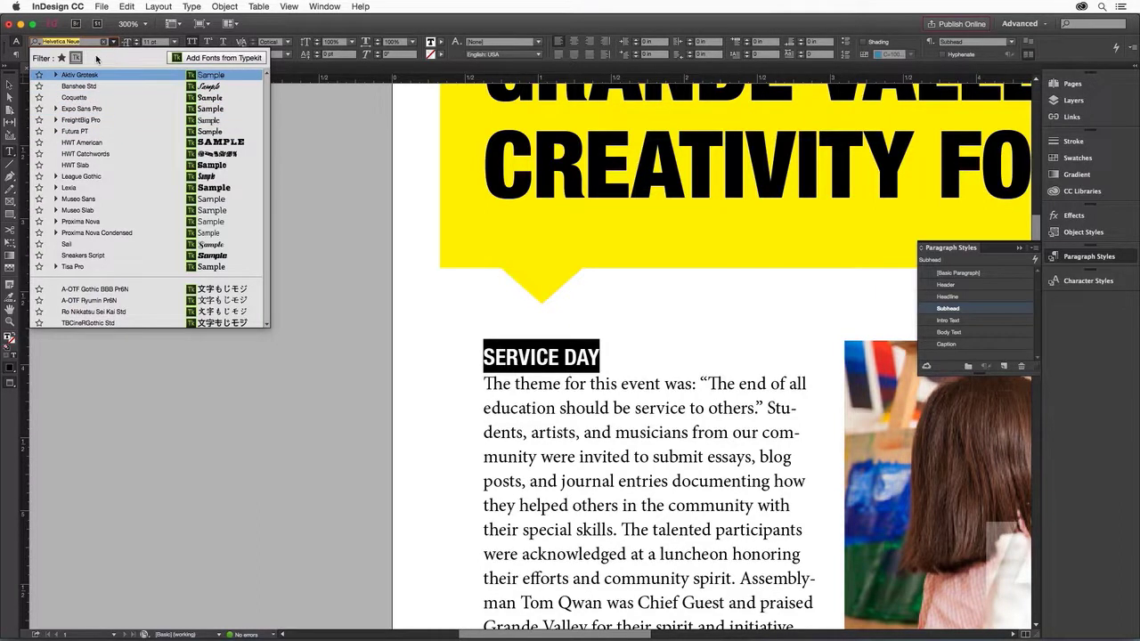
left_click(78, 59)
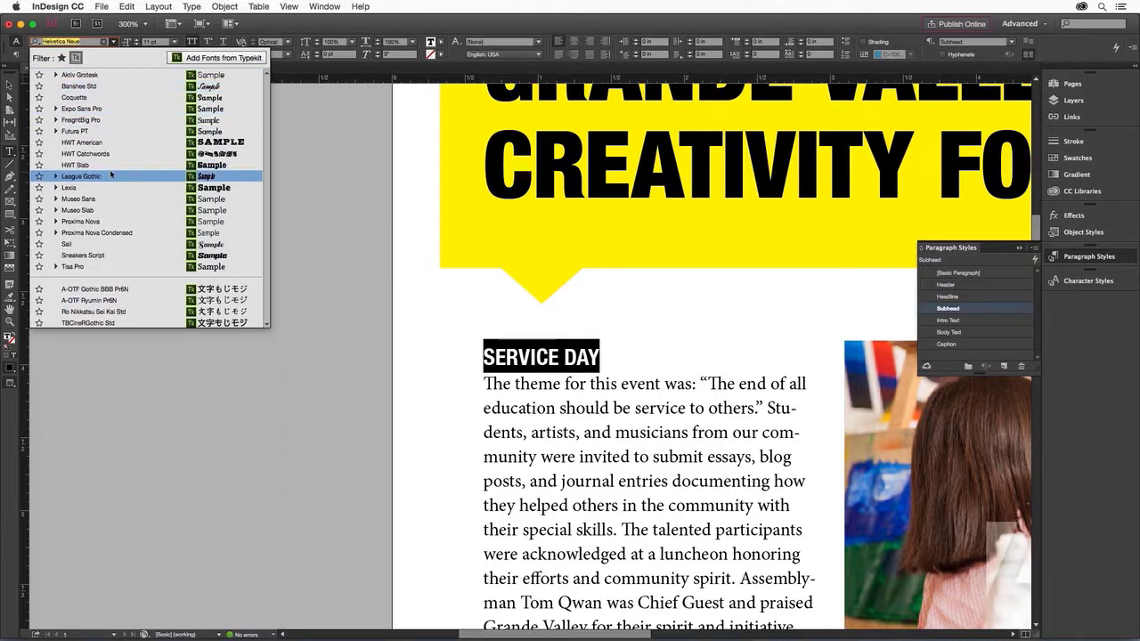
left_click(56, 199)
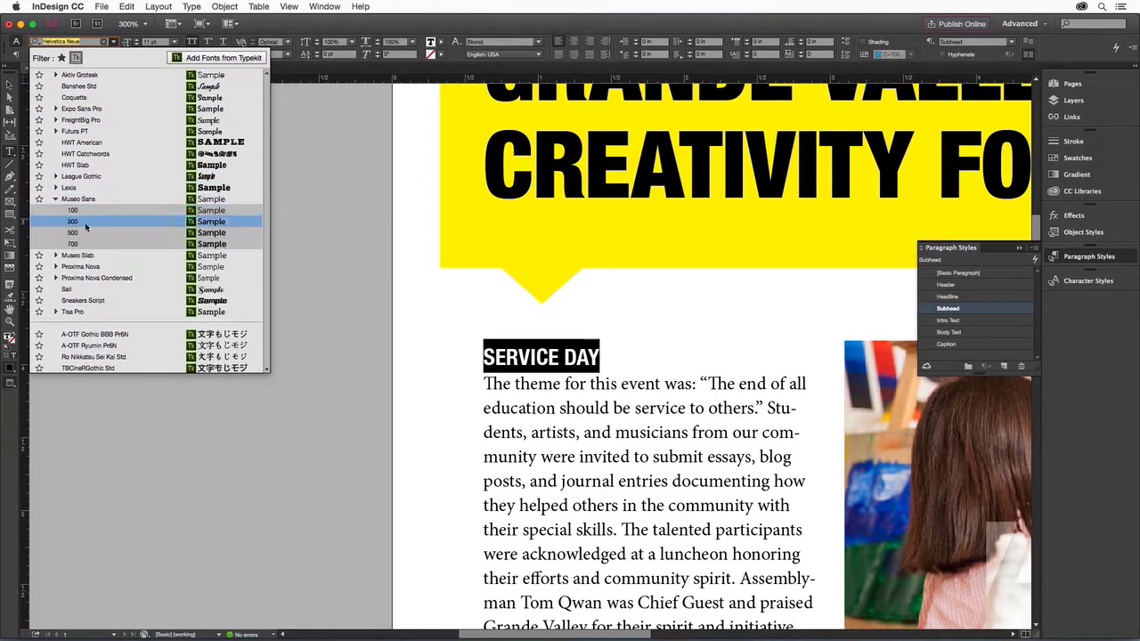
left_click(89, 231)
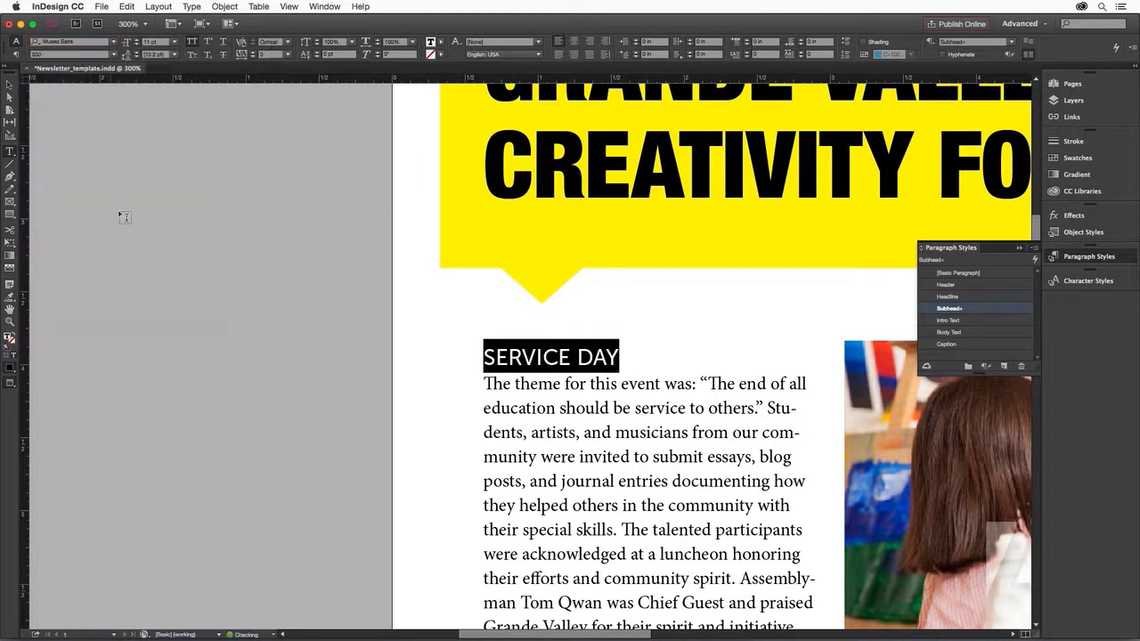
left_click(539, 360)
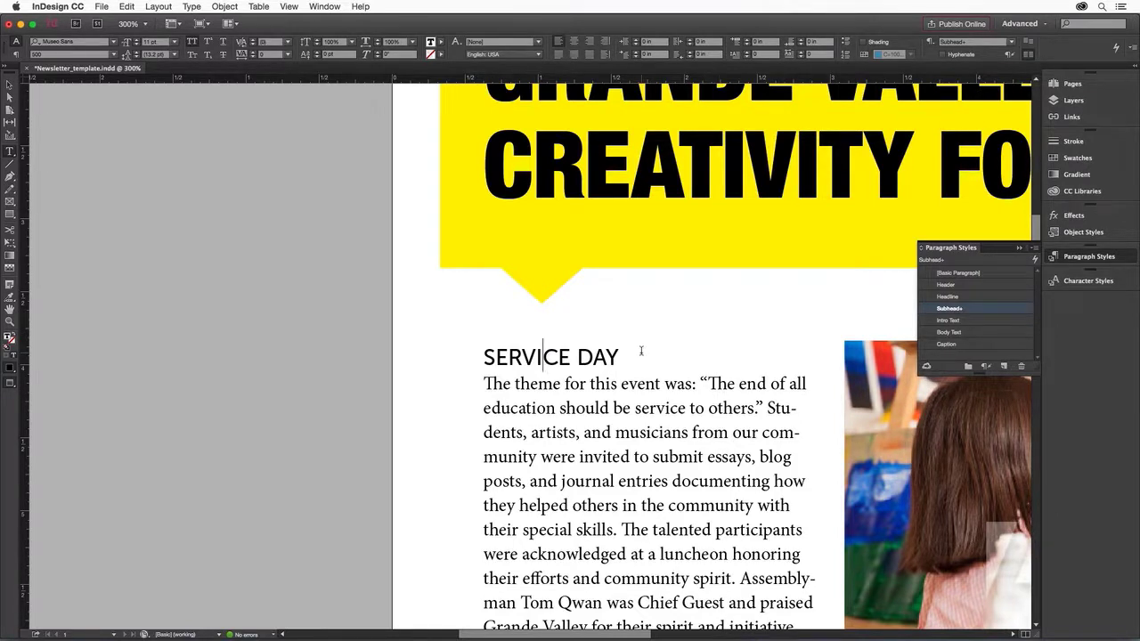
Redefine the Subhead style from the Museo Sans 500 override, then fit the page in the window
right_click(971, 309)
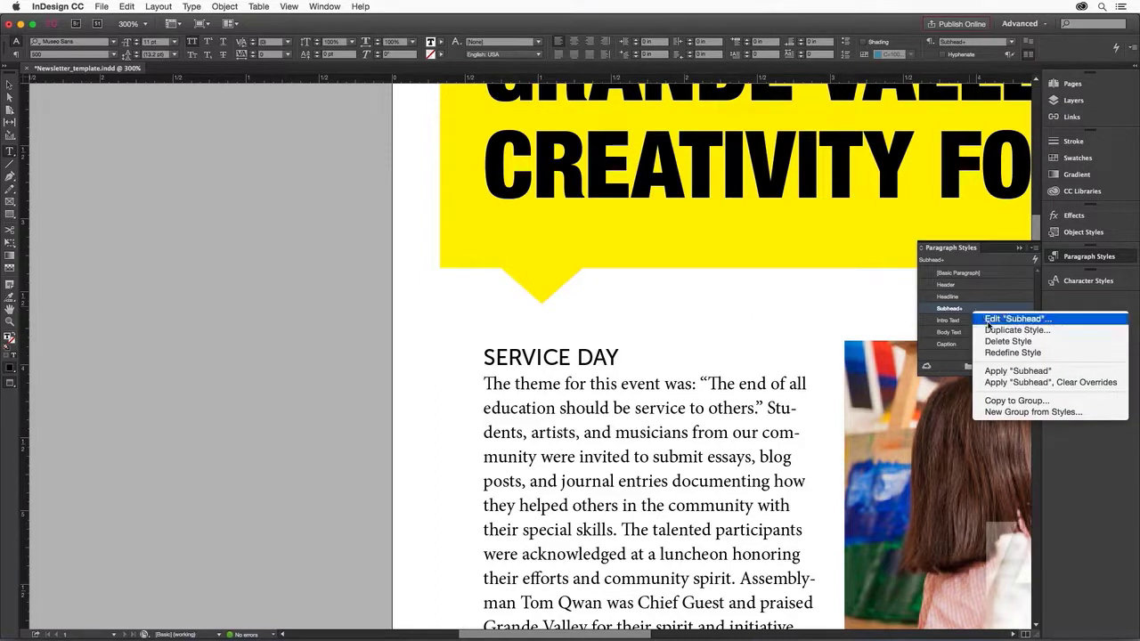
left_click(1002, 352)
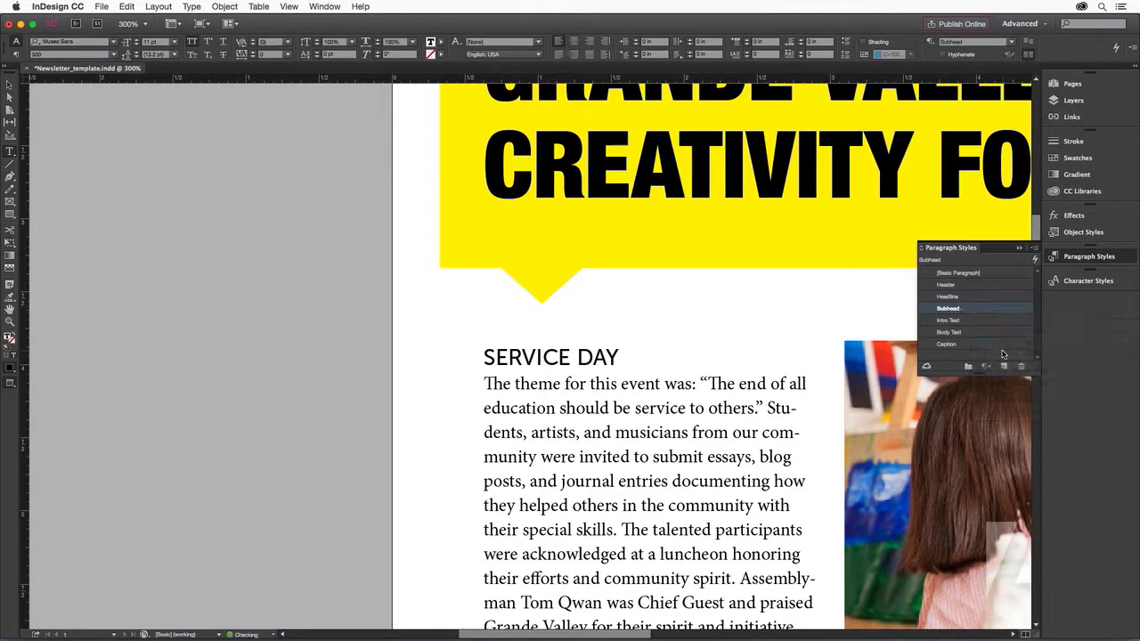
key("super+0")
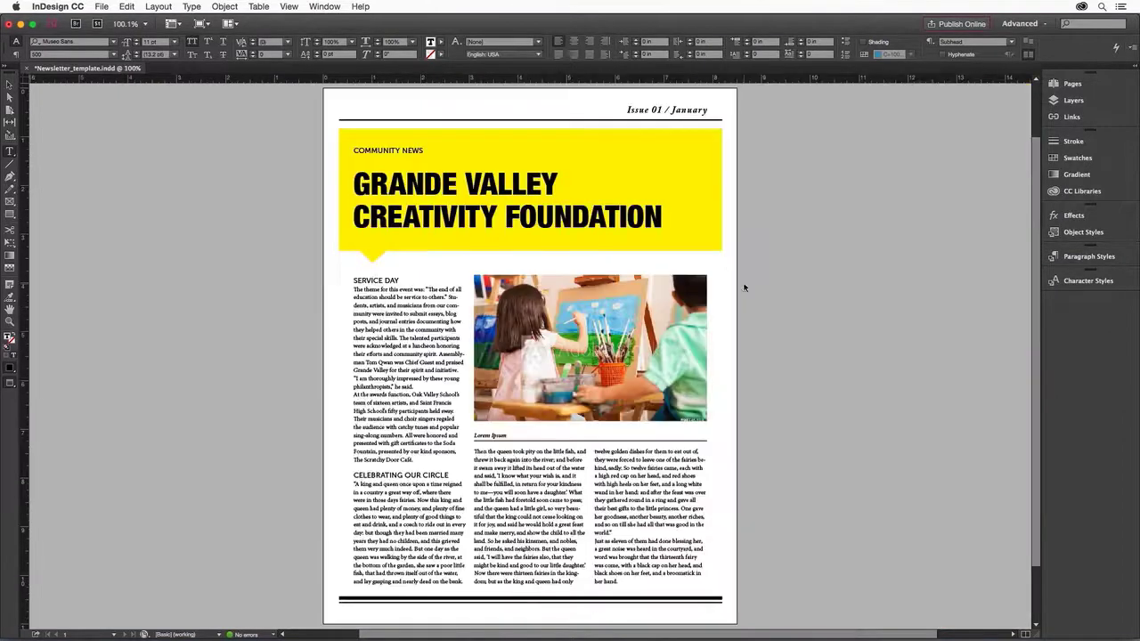
Fill the yellow headline banner with the cyan swatch C=100 M=0 Y=0 K=0
left_click(12, 85)
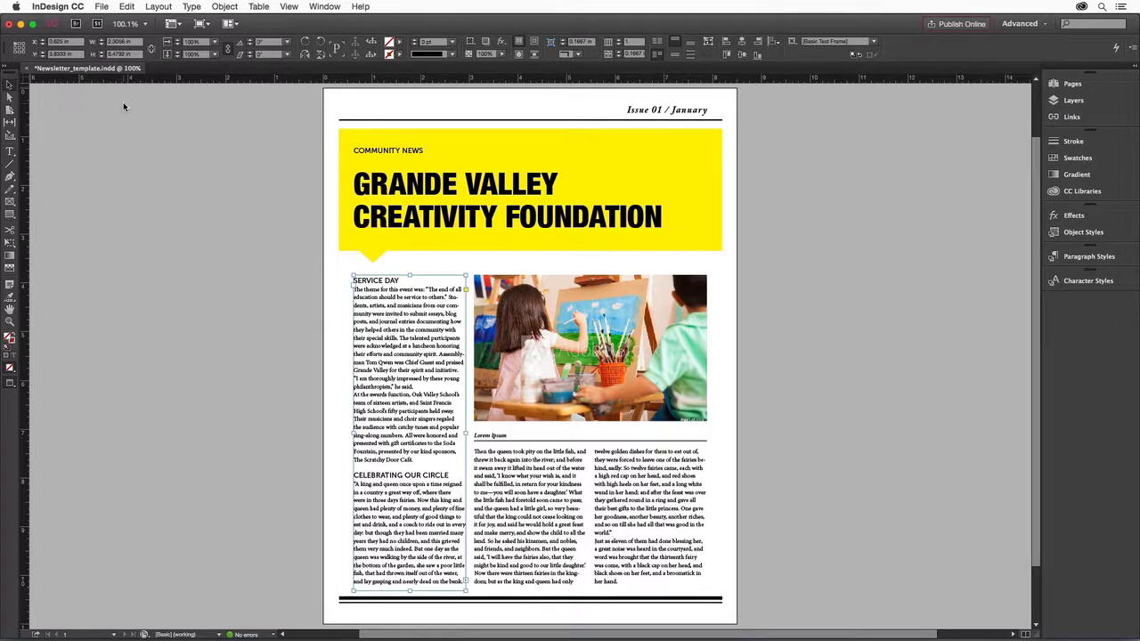
left_click(708, 141)
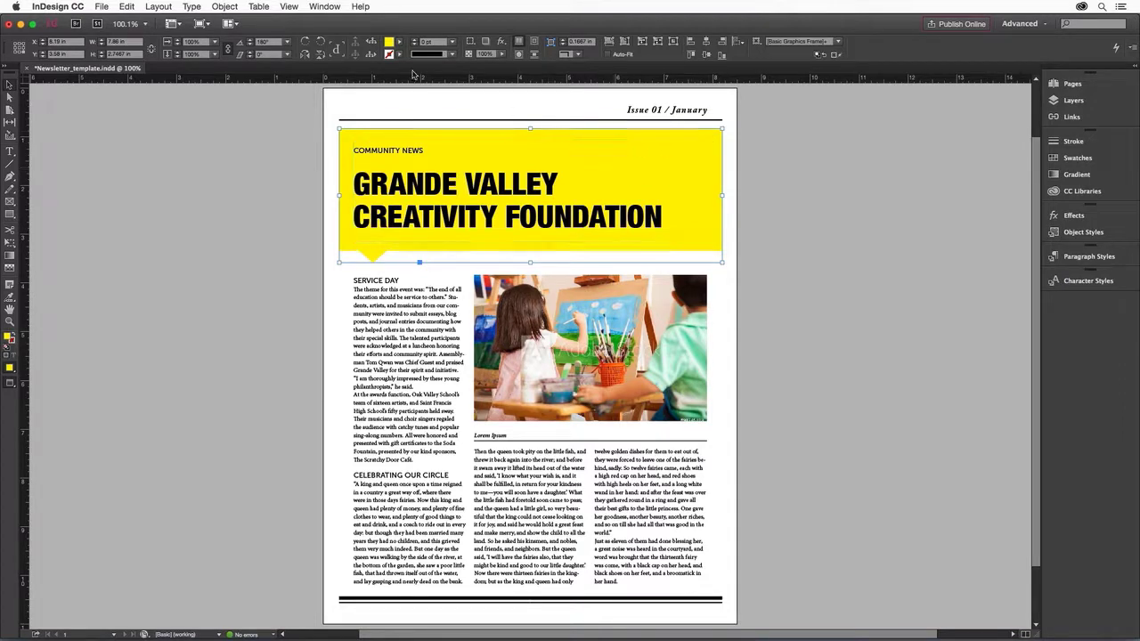
left_click(400, 42)
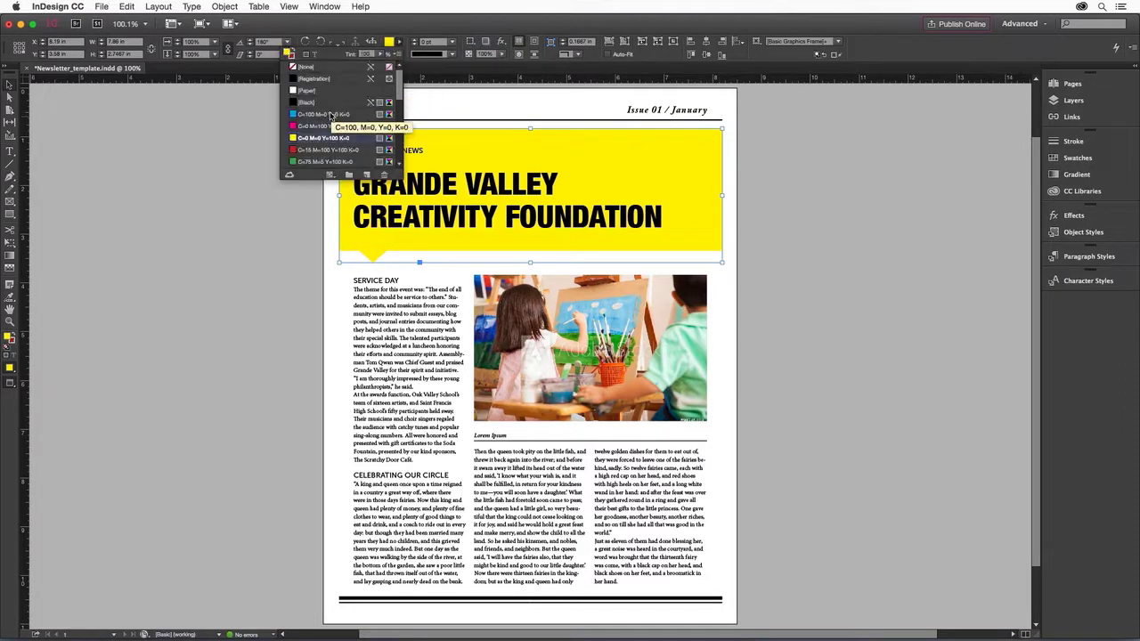
left_click(322, 114)
left_click(805, 185)
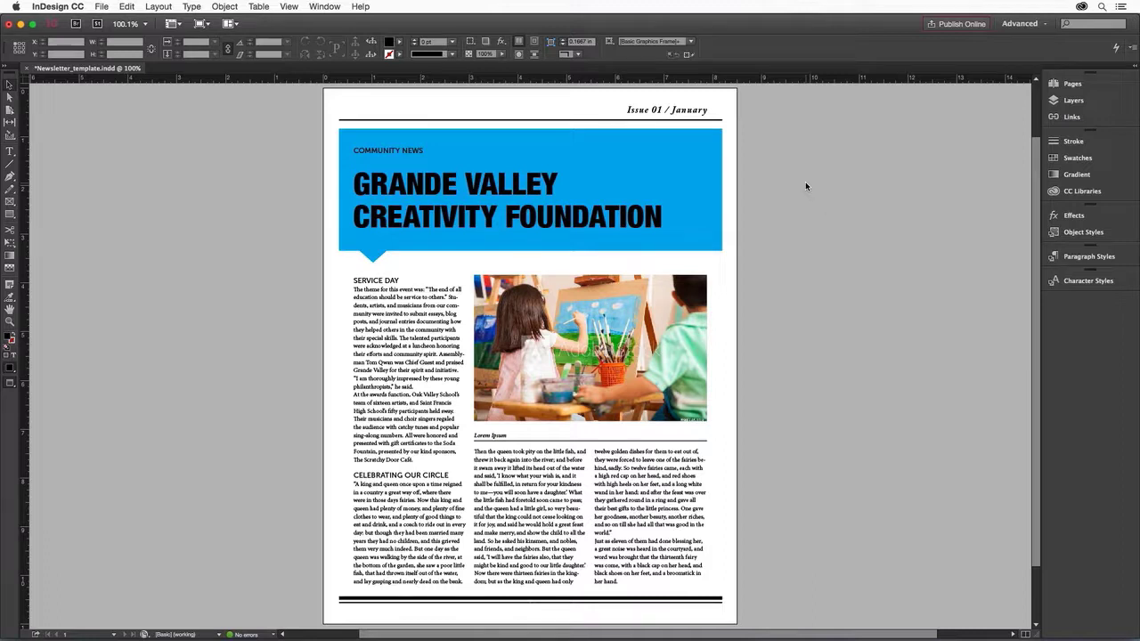
left_click(102, 6)
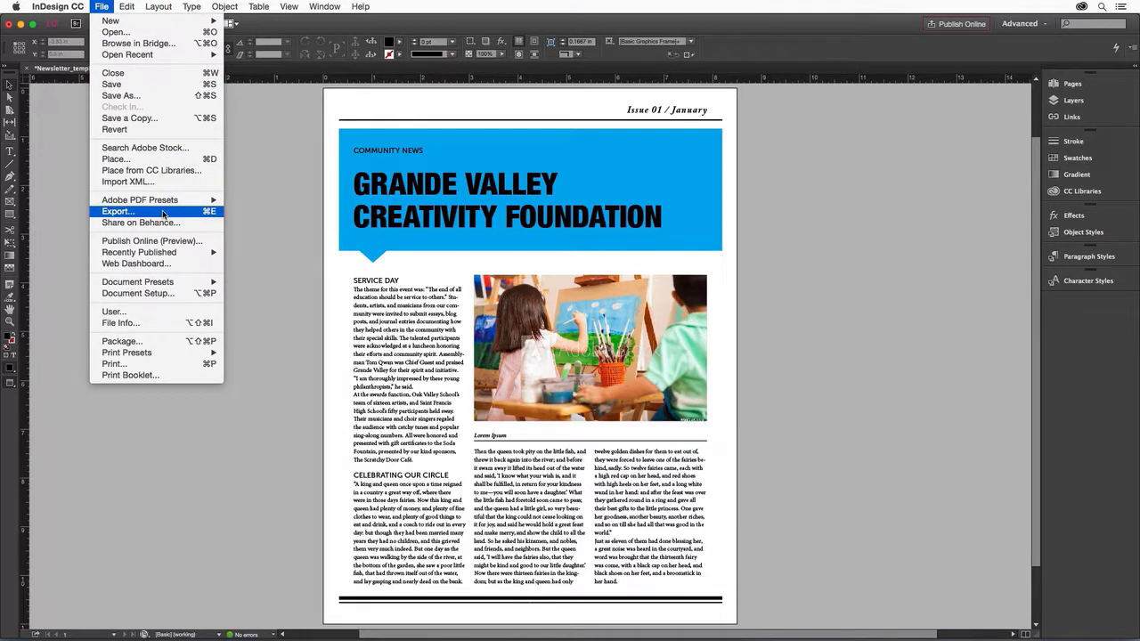
left_click(245, 210)
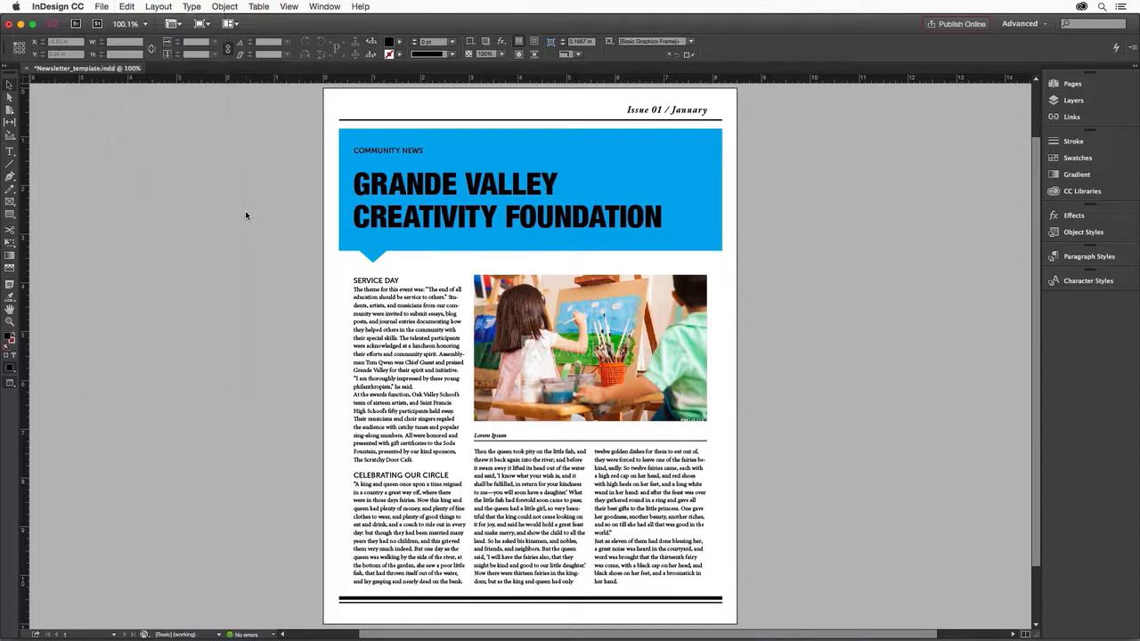
Publish the newsletter online as a new document titled Newsletter_template
left_click(960, 29)
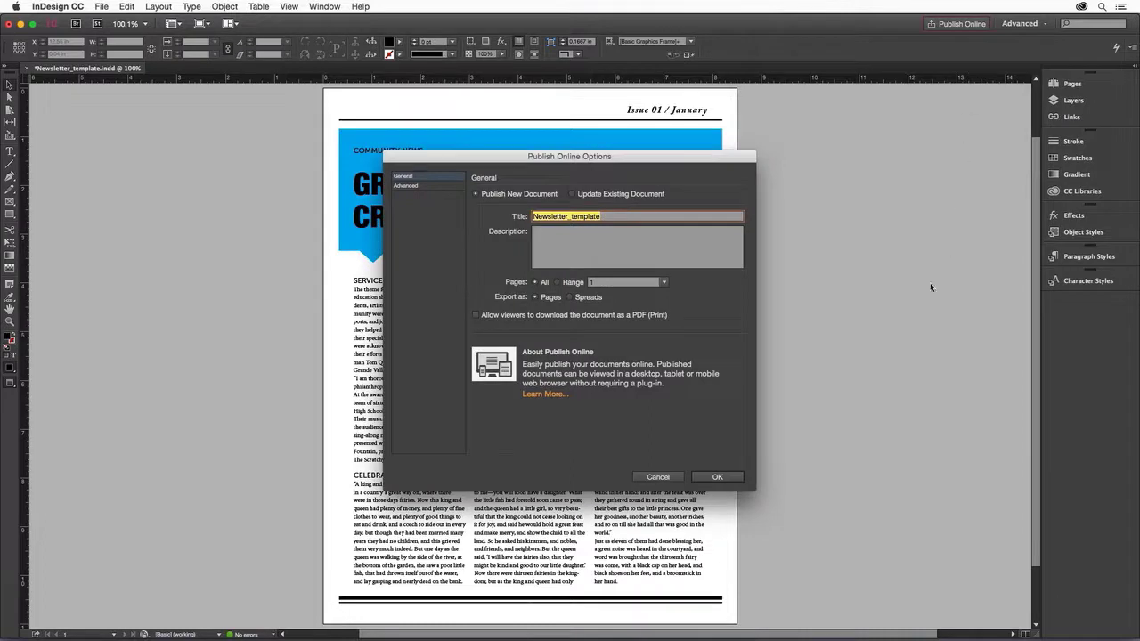
left_click(729, 480)
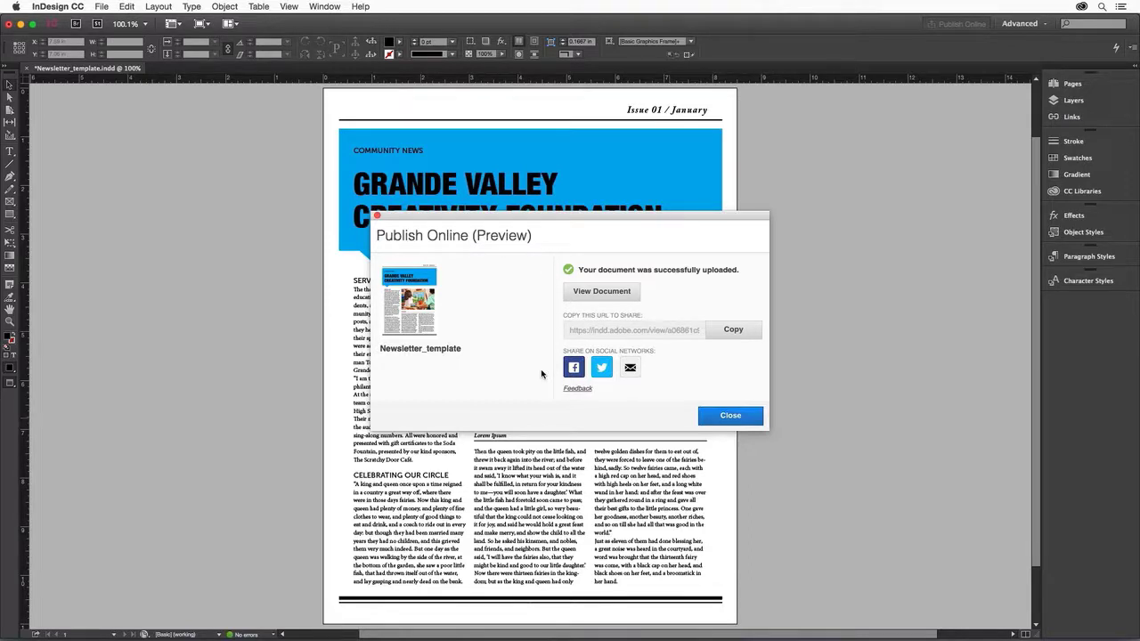
Open the published Newsletter_template in Safari at indd.adobe.com, showing page 1 of 1
left_click(596, 293)
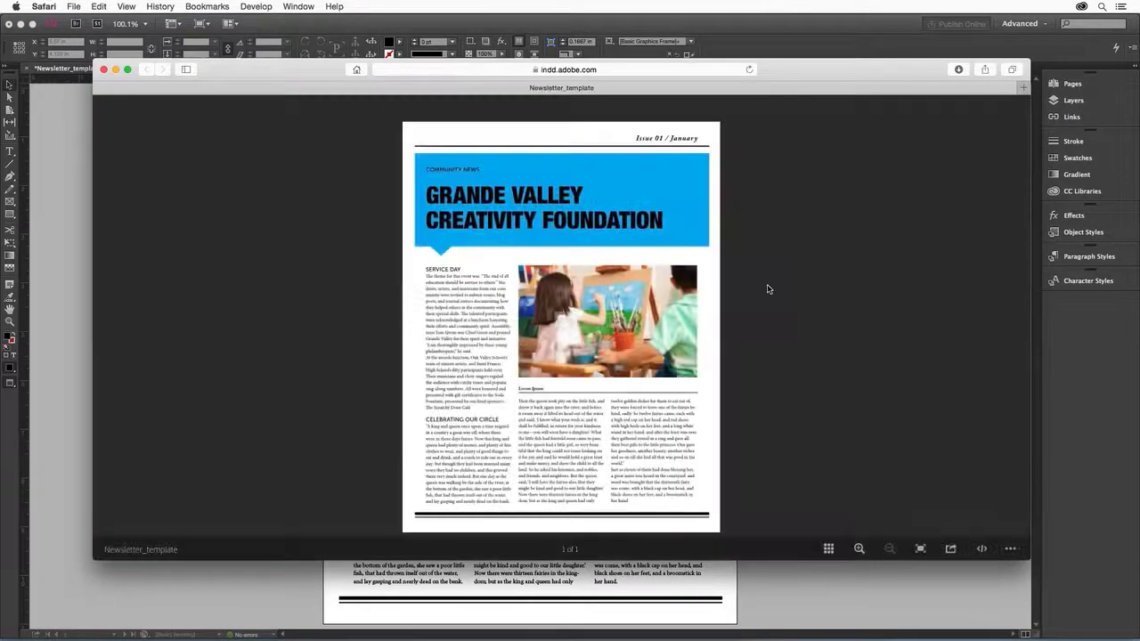